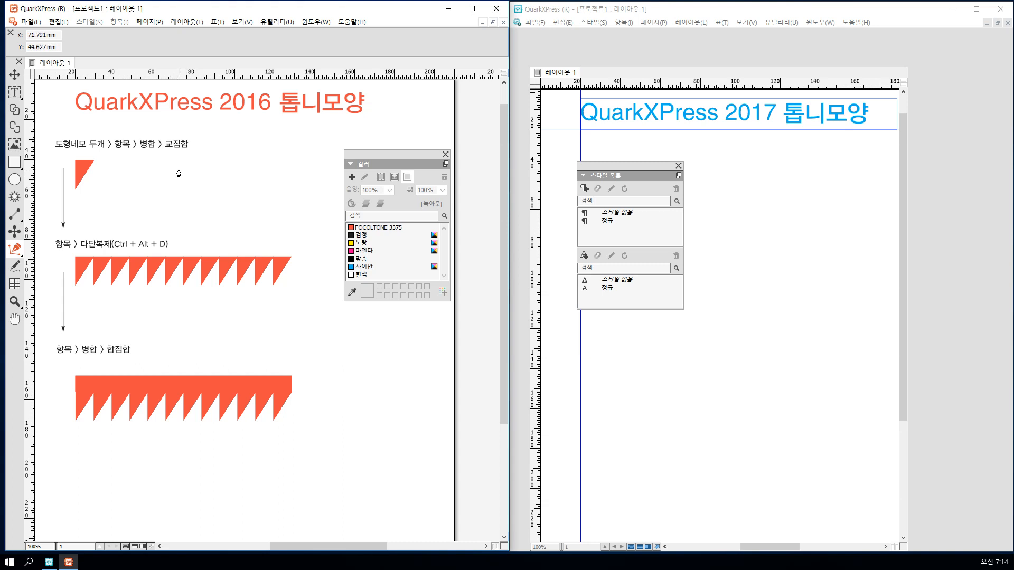
# Draw a closed three-tooth sawtooth outline about 30 mm wide and 15 mm high with the Bézier Pen tool, beside the single red triangle
pyautogui.click(178, 165)
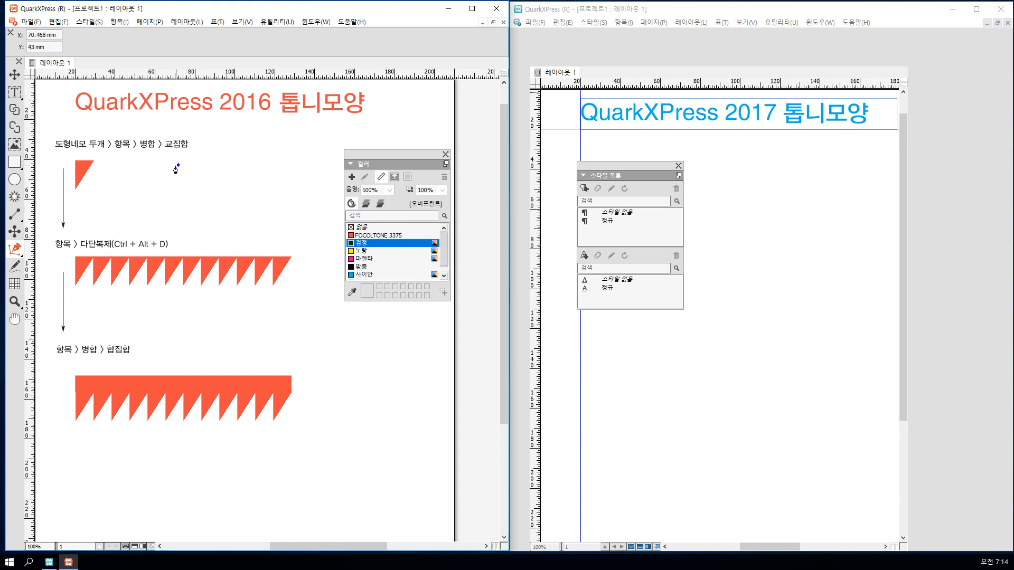
pyautogui.click(177, 193)
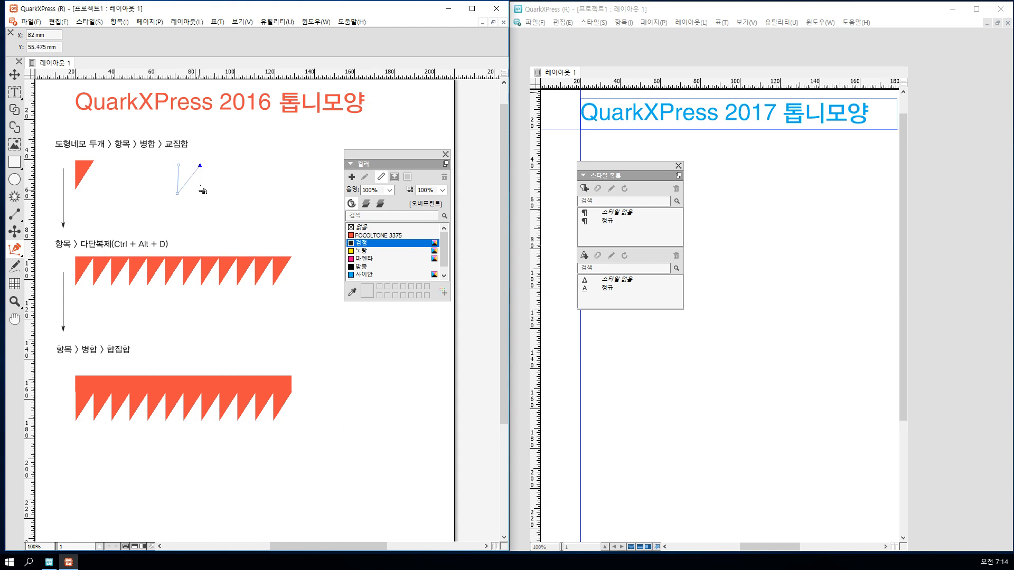
pyautogui.click(199, 190)
pyautogui.click(218, 168)
pyautogui.click(220, 191)
pyautogui.click(238, 165)
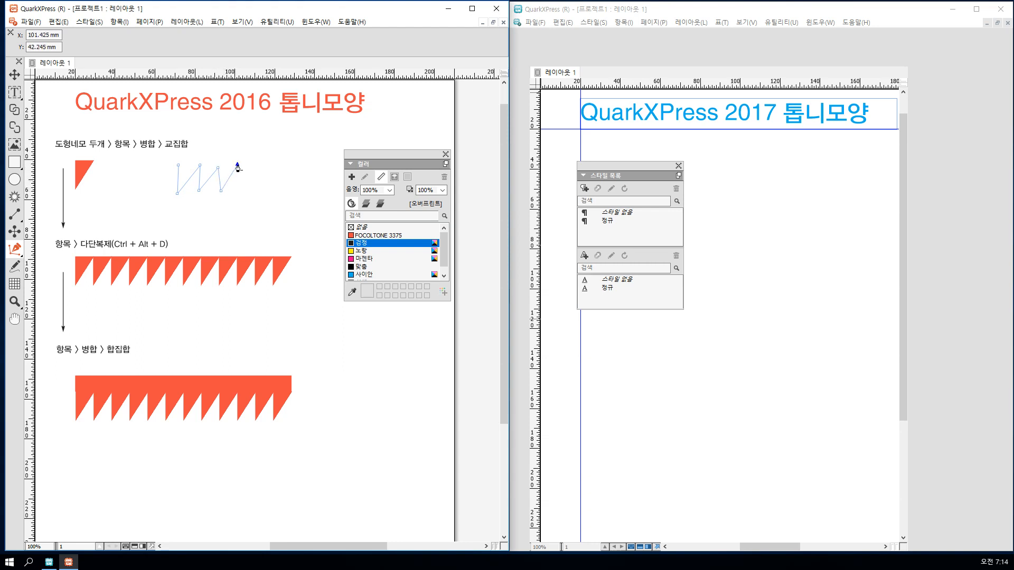
pyautogui.click(178, 166)
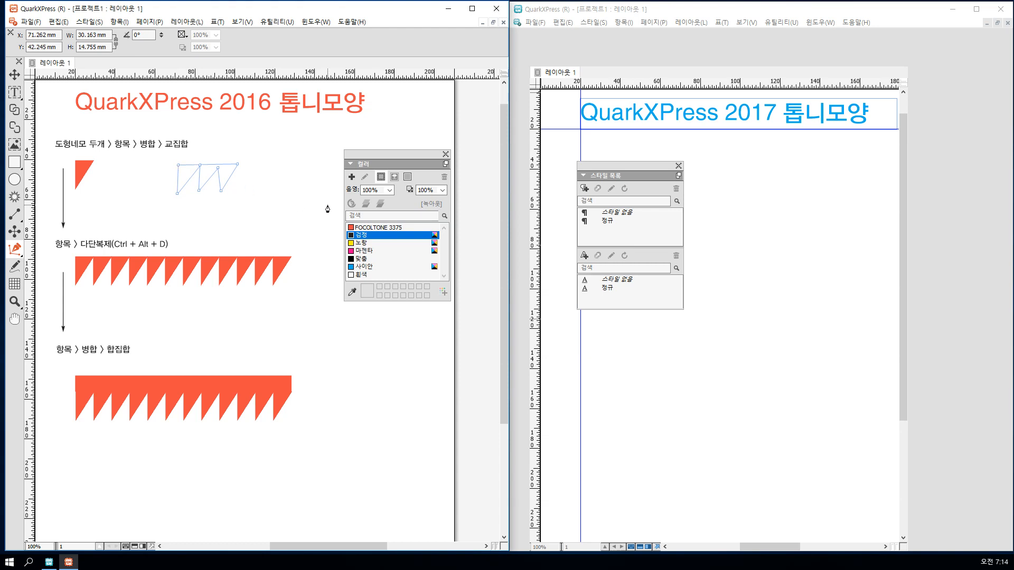
# Fill the hand-drawn sawtooth outline with FOCOLTONE 3375 and move it to about X 95 mm, Y 40 mm
pyautogui.click(362, 229)
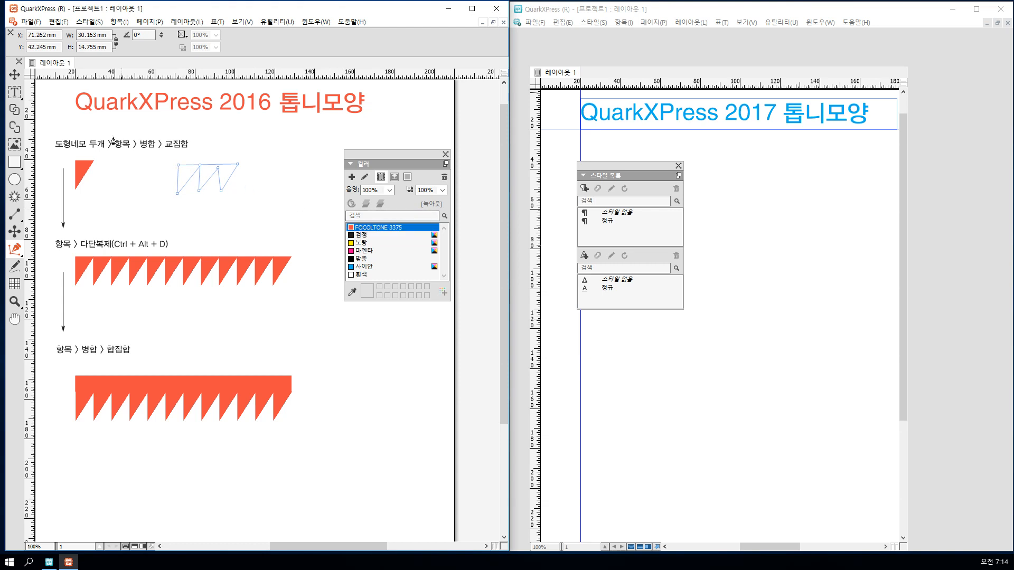
pyautogui.click(14, 75)
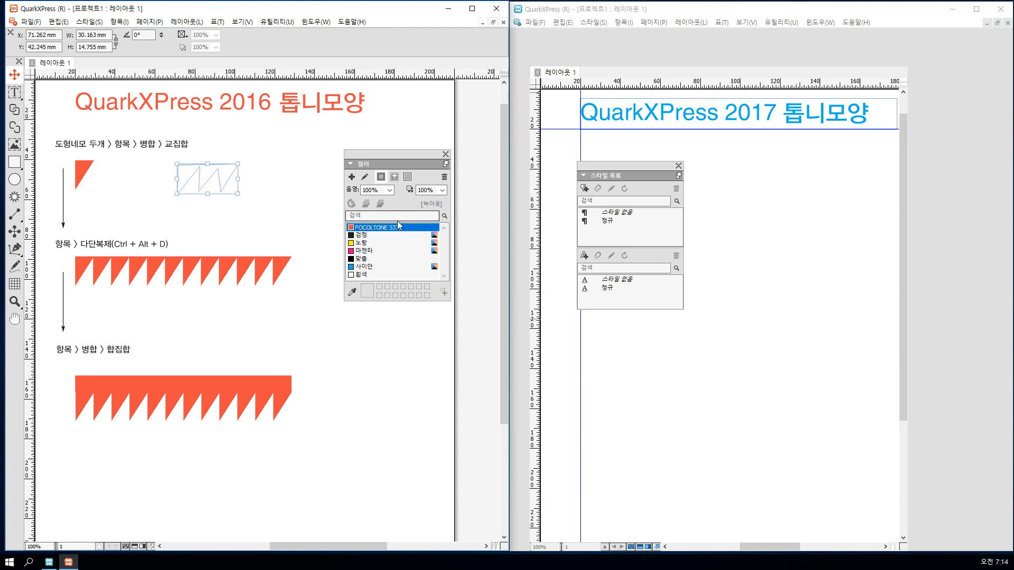
pyautogui.click(407, 177)
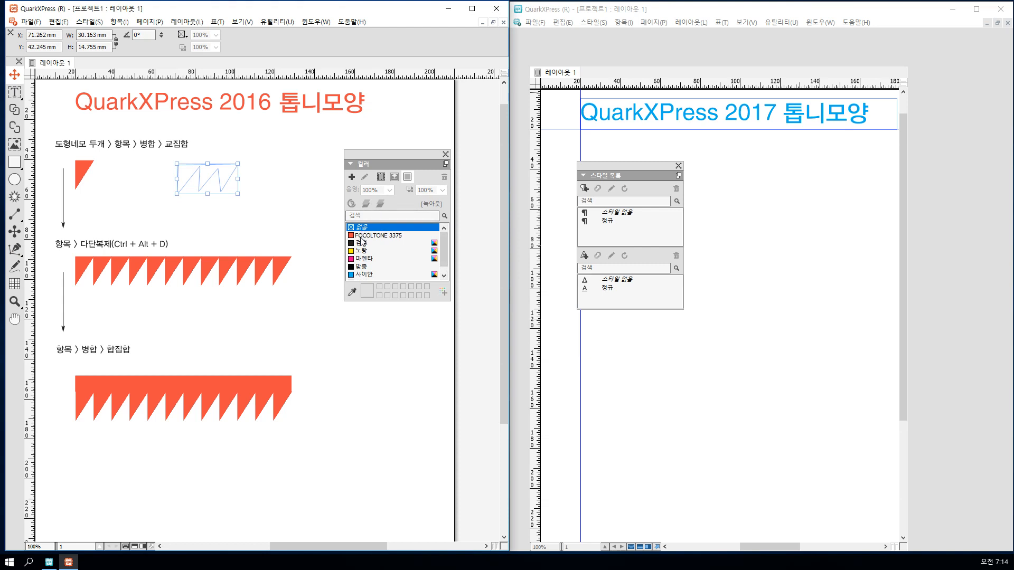
pyautogui.click(362, 237)
pyautogui.moveTo(227, 174); pyautogui.dragTo(274, 172)
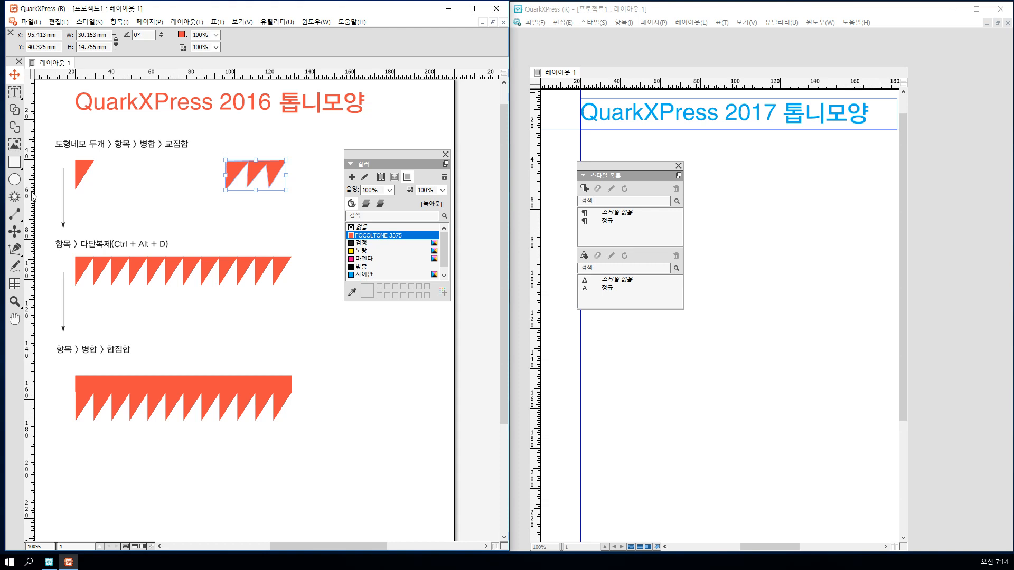
# Draw a rectangle about 20 × 19 mm beside the single red triangle, fill it with FOCOLTONE 3375, and rotate it about -34°
pyautogui.click(15, 162)
pyautogui.moveTo(120, 169); pyautogui.dragTo(160, 207)
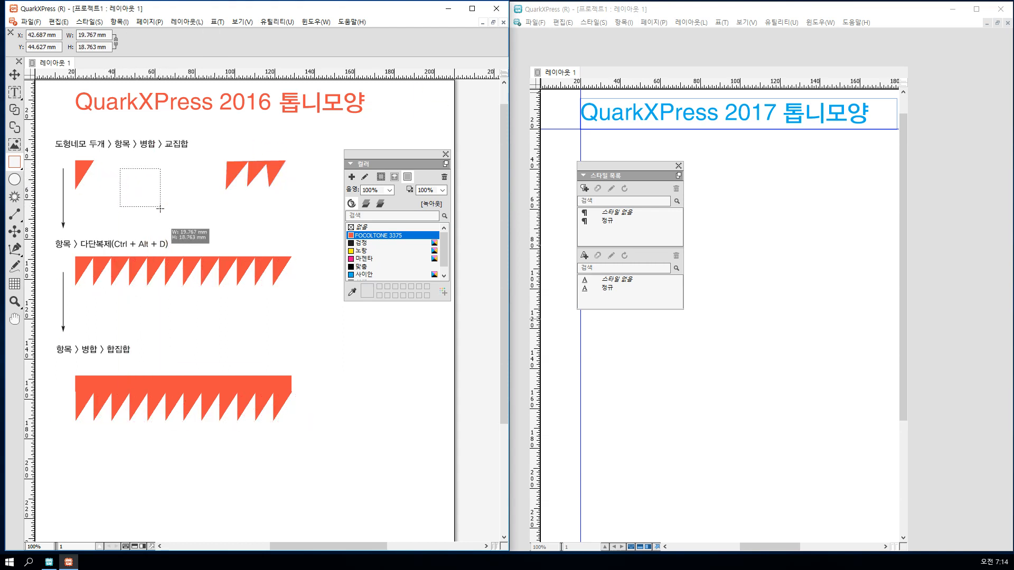
pyautogui.click(369, 236)
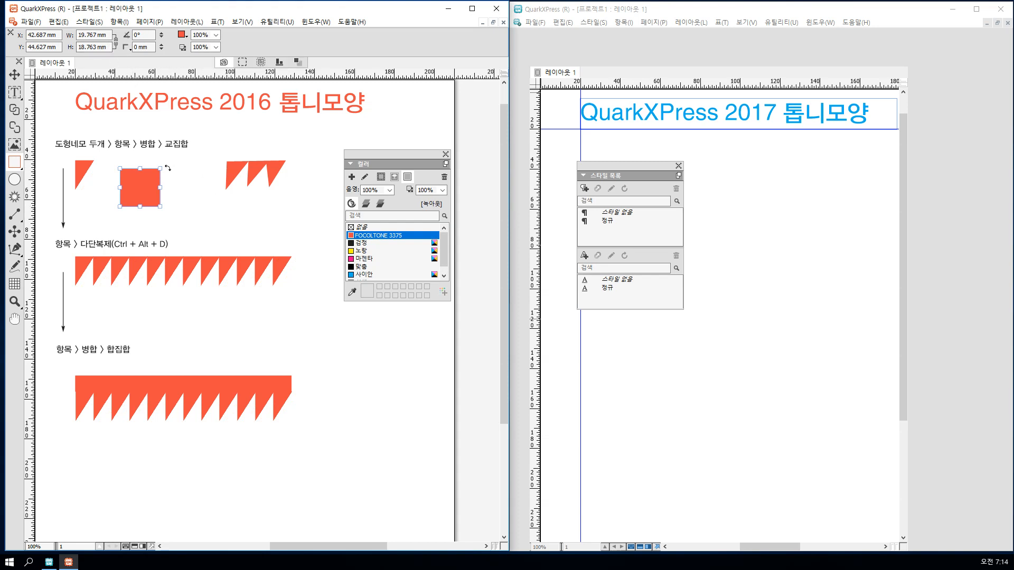
pyautogui.moveTo(165, 167); pyautogui.dragTo(178, 183)
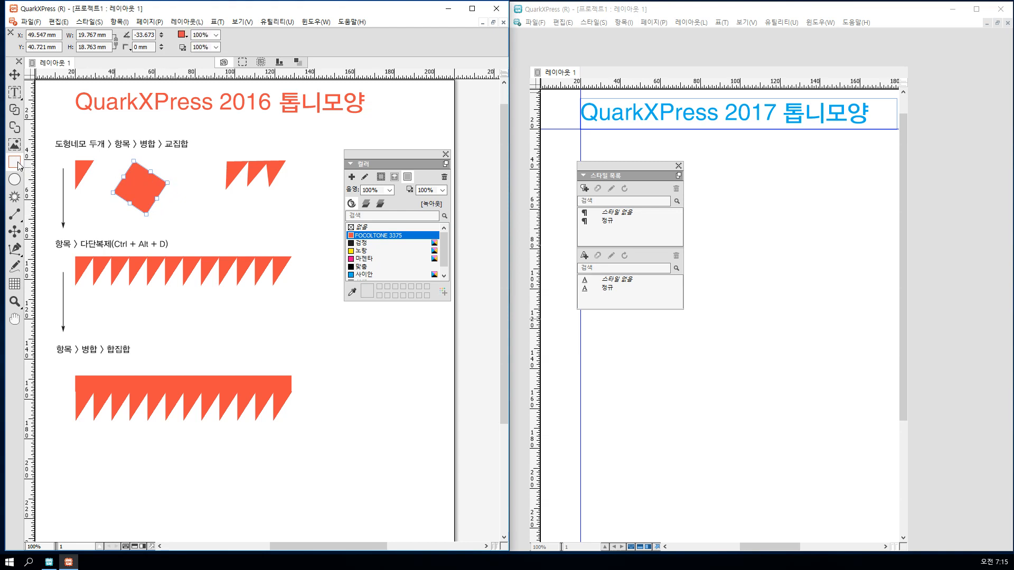
# Draw a second rectangle about 18 × 16 mm over the rotated one's lower-right part and merge both with Intersection (교집합)
pyautogui.moveTo(184, 218); pyautogui.dragTo(146, 188)
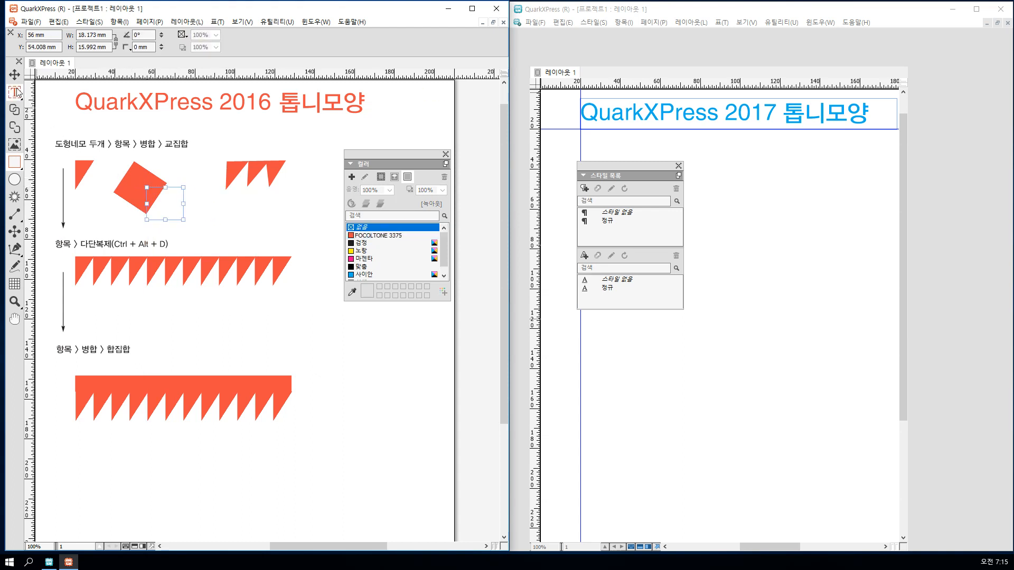
pyautogui.press('v')
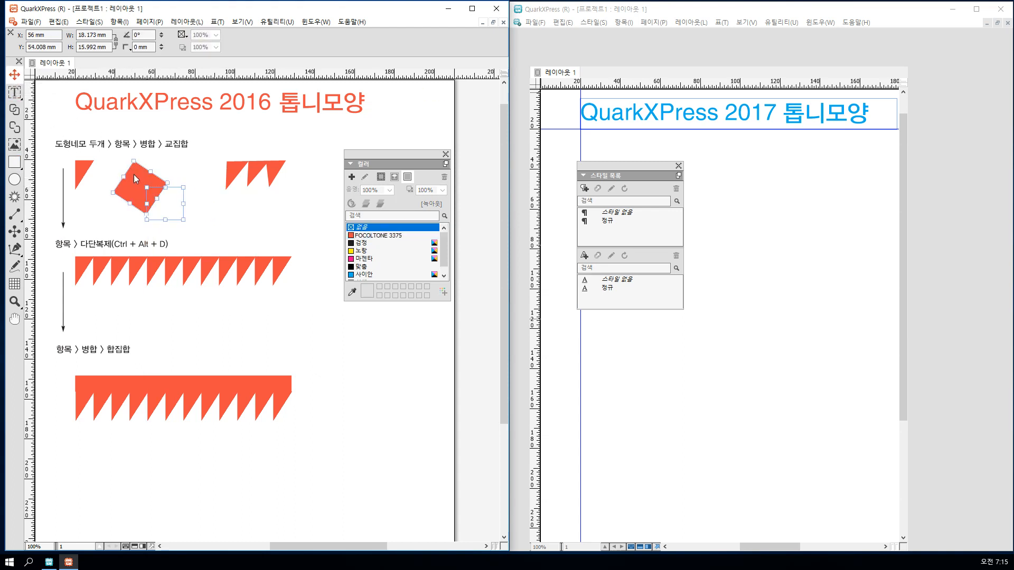
pyautogui.keyDown('shift'); pyautogui.click(134, 174); pyautogui.keyUp('shift')
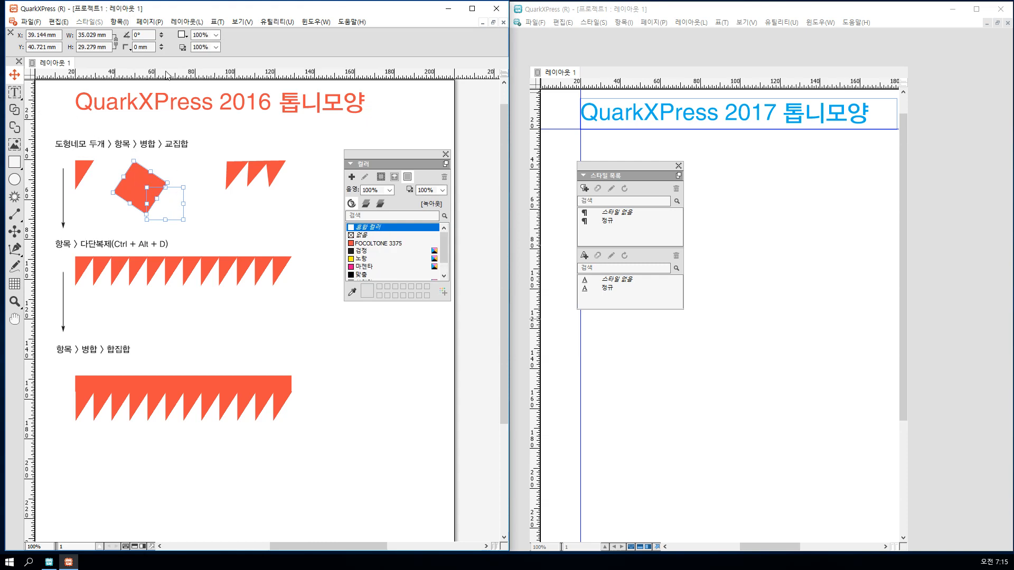
pyautogui.click(120, 23)
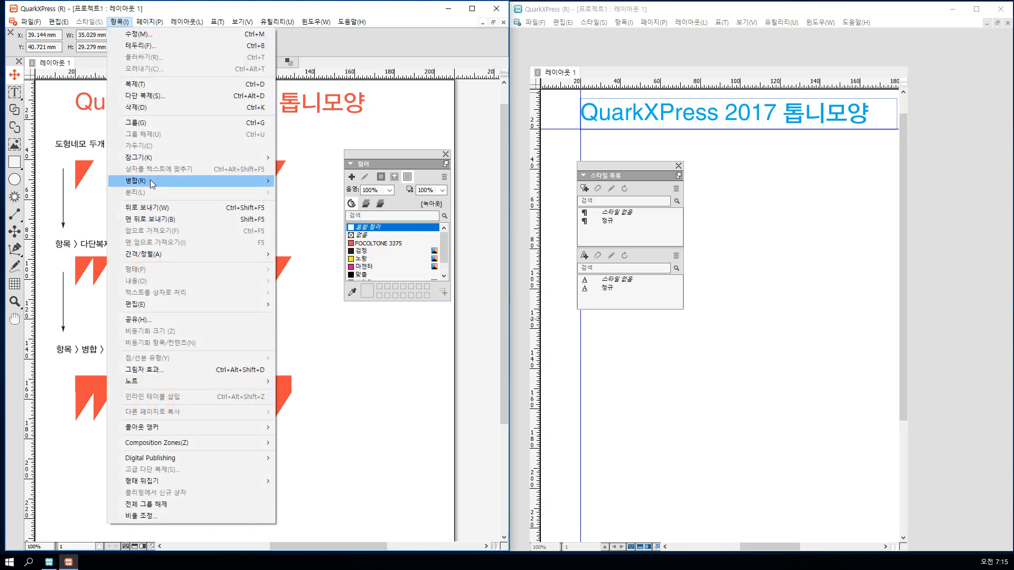
pyautogui.moveTo(173, 182)
pyautogui.click(299, 182)
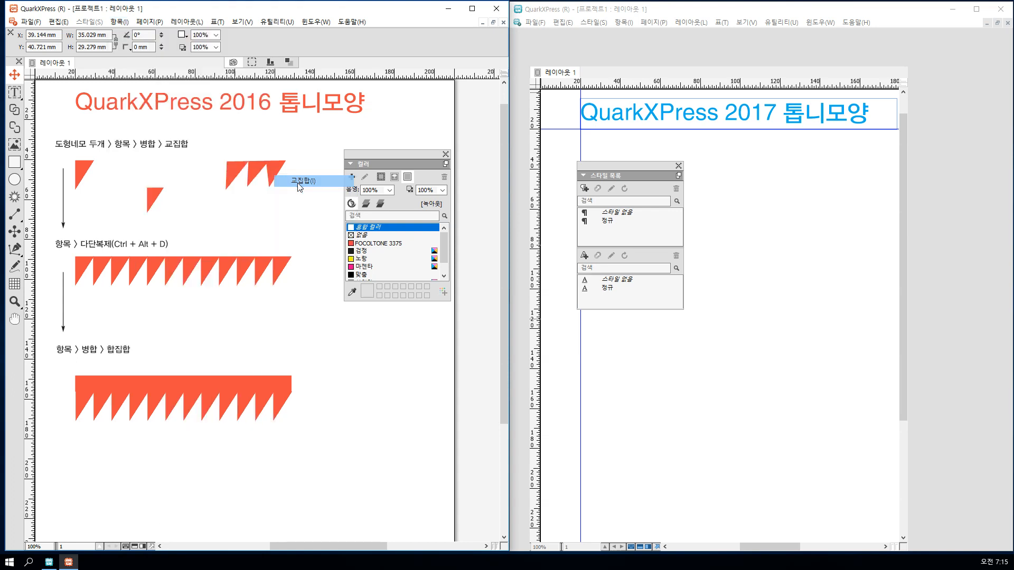
# Move the newly cut triangle to about X 53 mm, Y 56 mm and fill it with black (검정)
pyautogui.click(188, 213)
pyautogui.moveTo(151, 197); pyautogui.dragTo(82, 211)
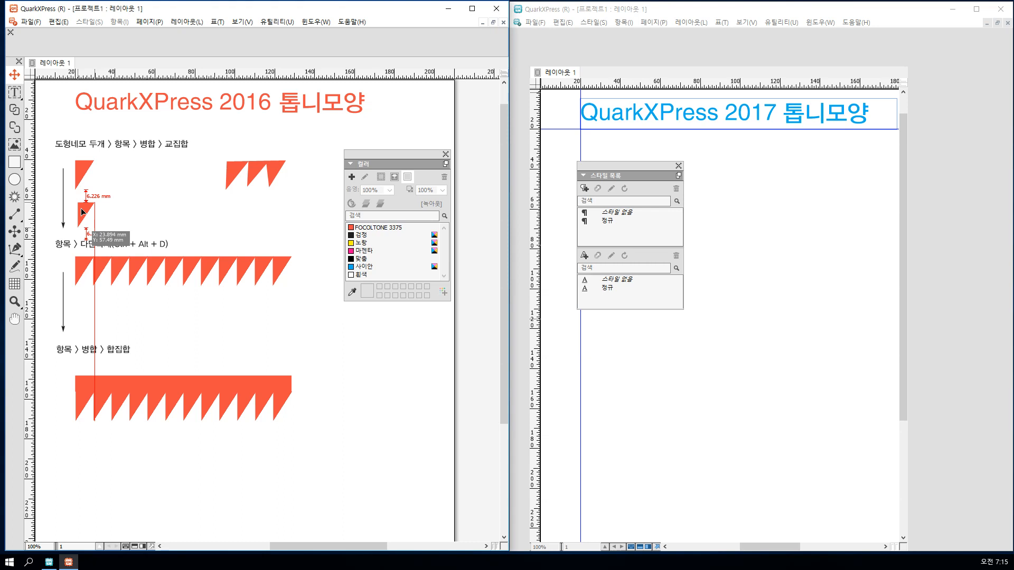
pyautogui.moveTo(83, 212); pyautogui.dragTo(141, 208)
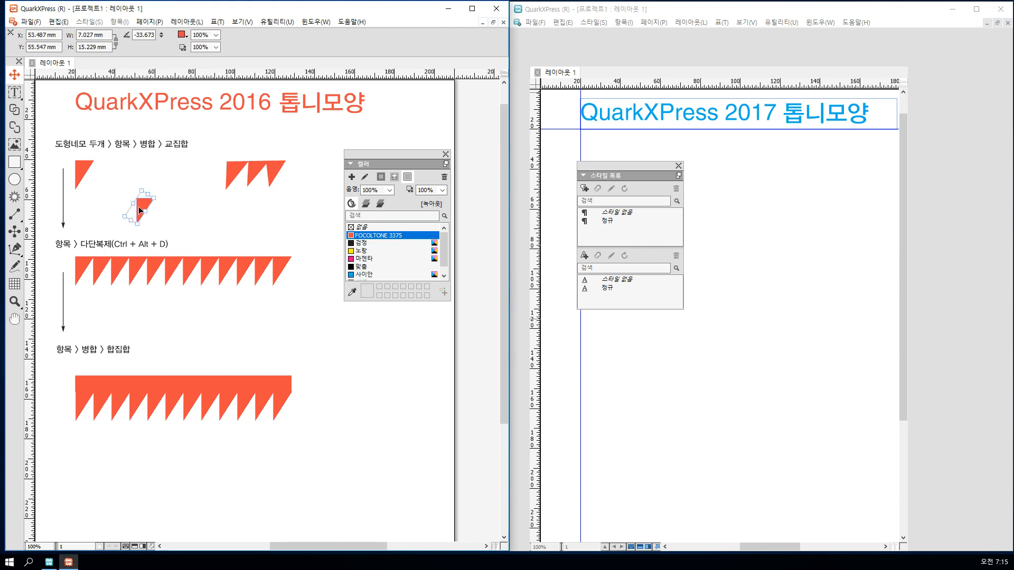
pyautogui.click(363, 243)
pyautogui.click(194, 213)
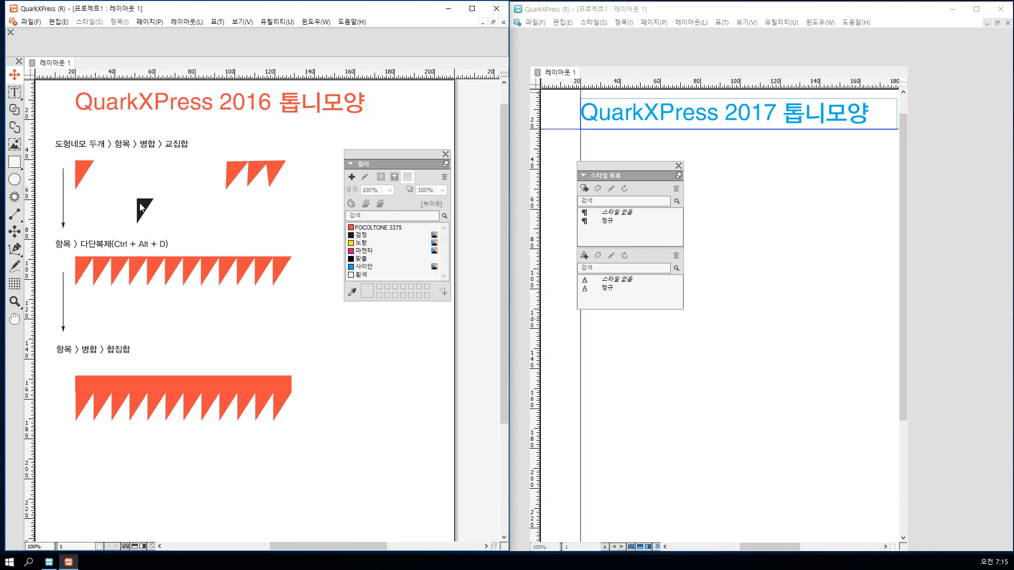
# Place a copy of the black triangle below the red tooth row's first tooth and step-and-repeat it 11 times at 9 mm horizontal, 0 mm vertical offset
pyautogui.click(143, 206)
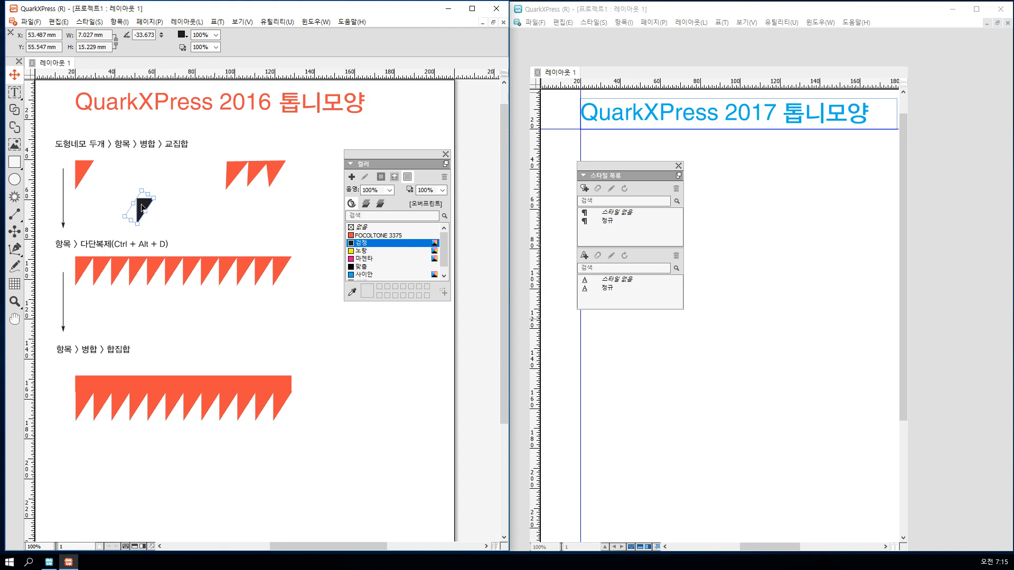
pyautogui.moveTo(141, 207); pyautogui.dragTo(80, 315)
pyautogui.click(120, 23)
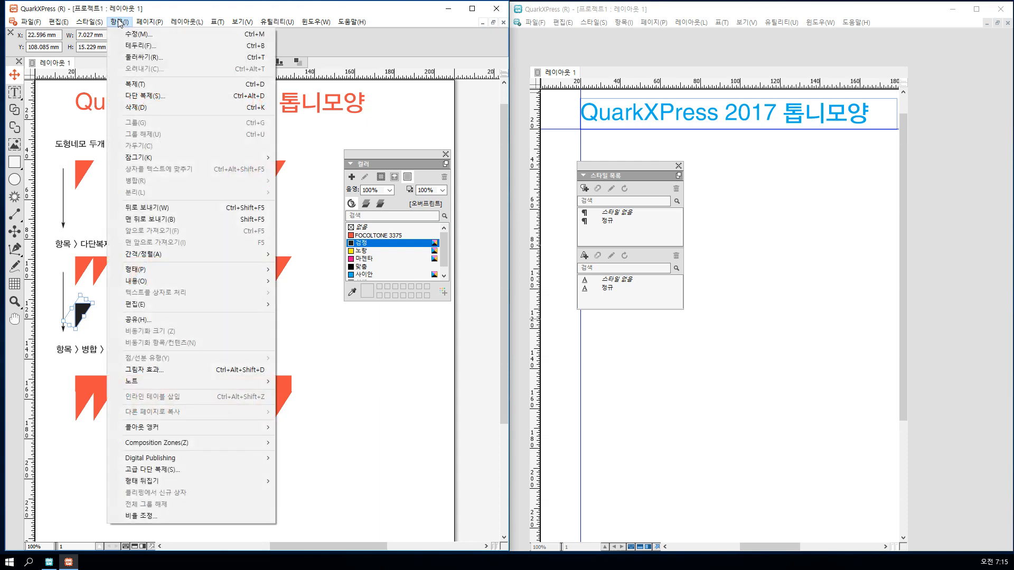
pyautogui.click(150, 97)
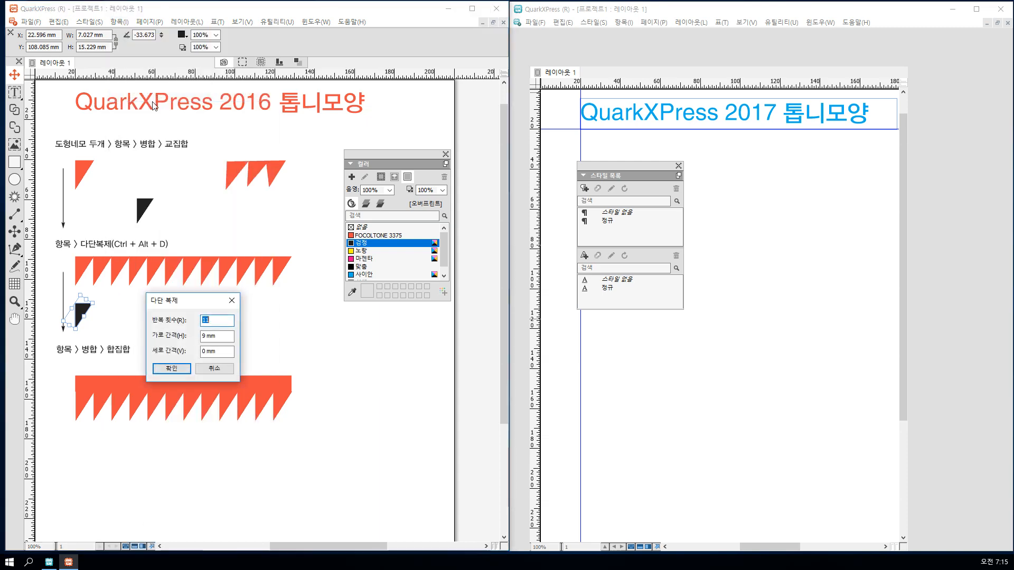
pyautogui.moveTo(218, 351); pyautogui.dragTo(191, 340)
pyautogui.click(221, 337)
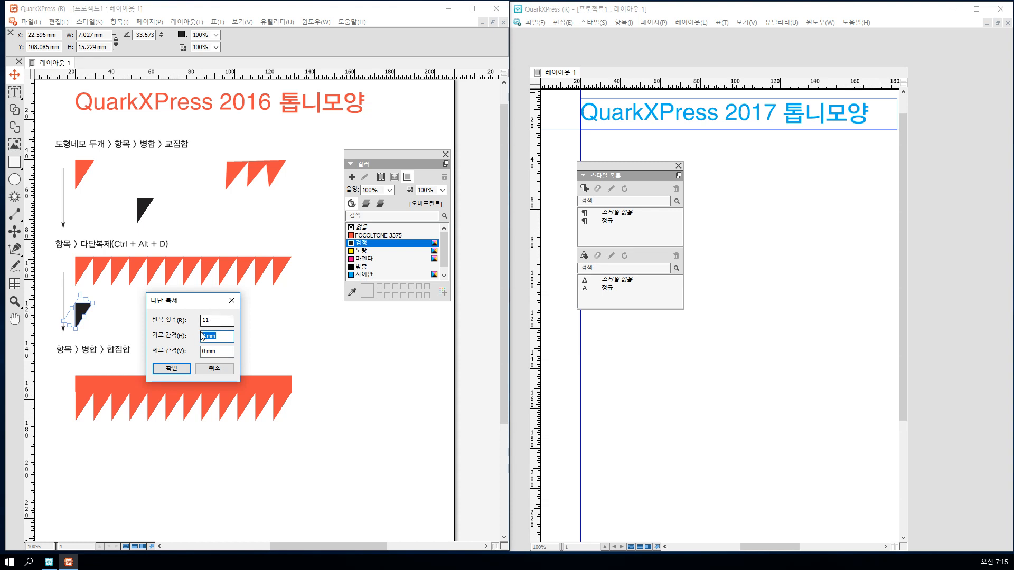
pyautogui.click(173, 369)
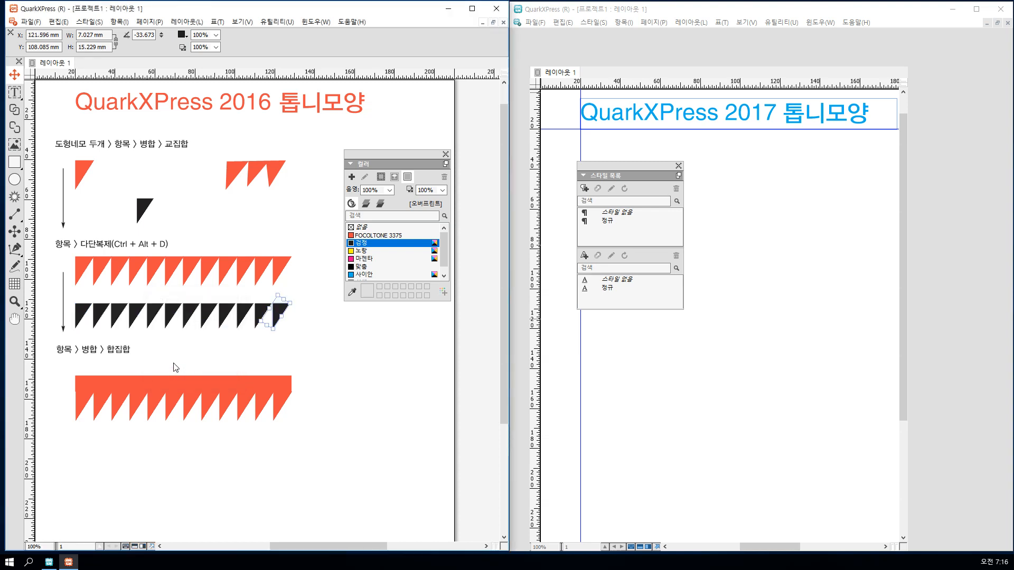
# Select all the black triangles in the repeated row and copy them
pyautogui.click(312, 323)
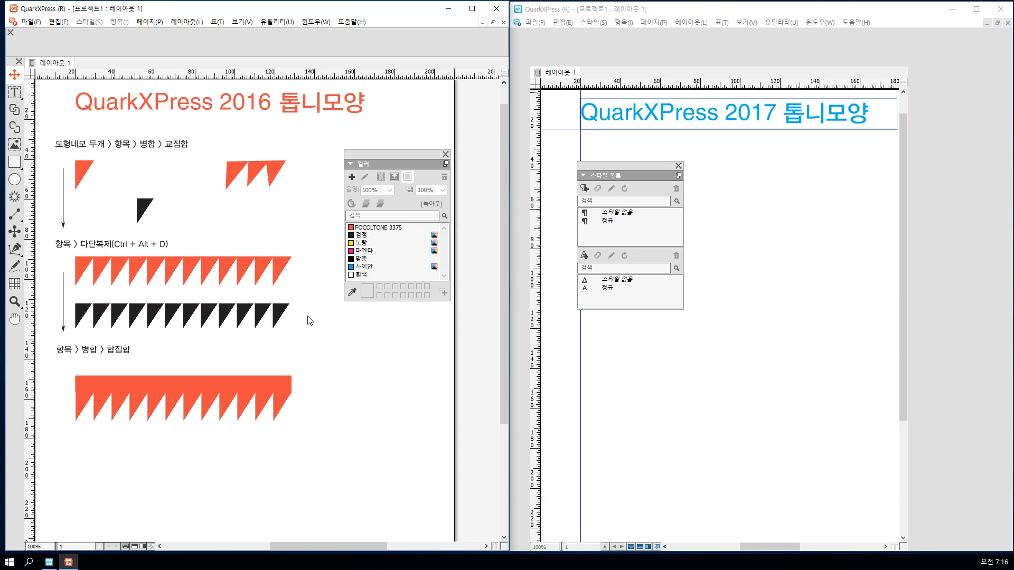
pyautogui.moveTo(307, 297); pyautogui.dragTo(77, 311)
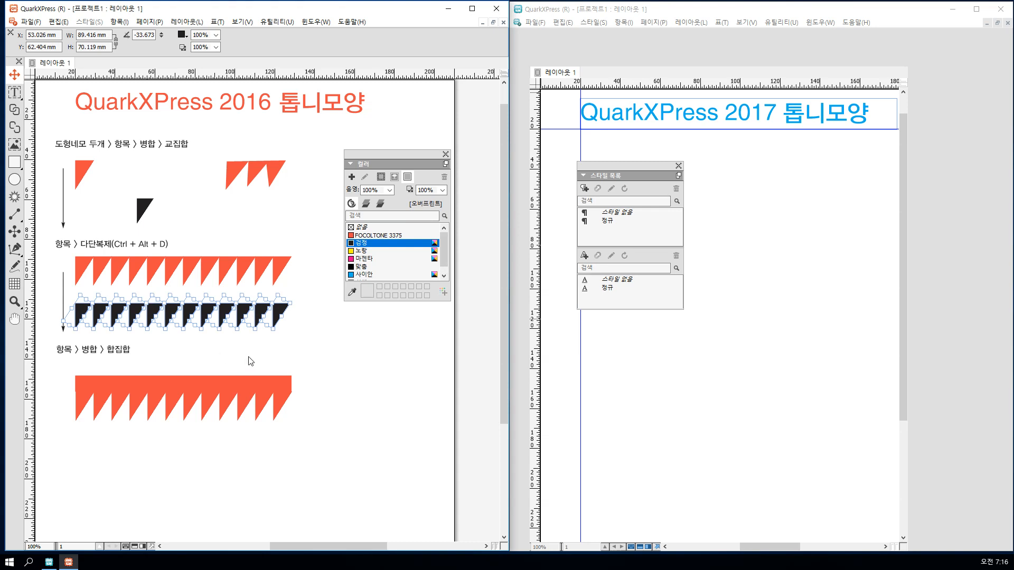
pyautogui.hotkey('ctrl', 'v')
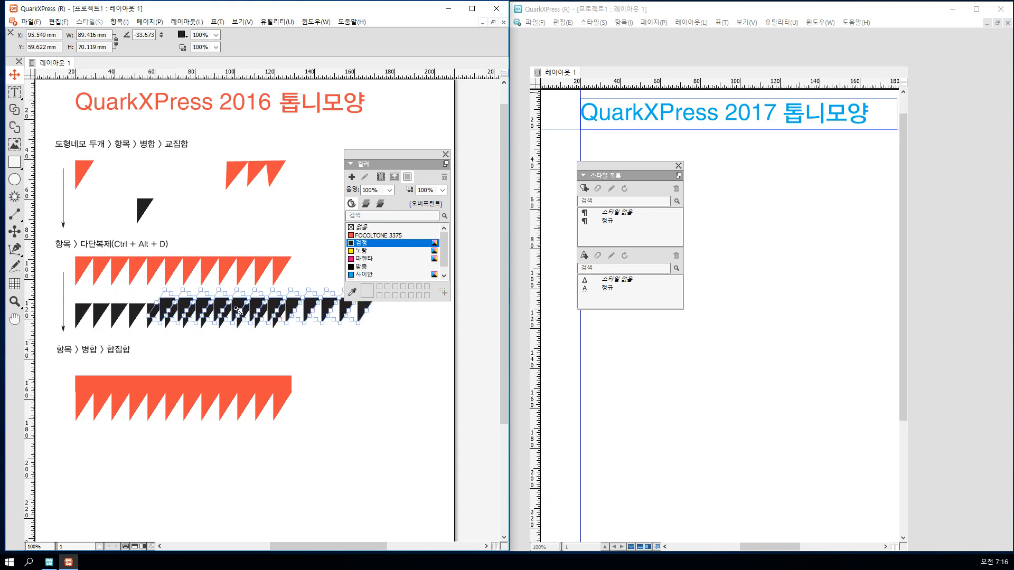
pyautogui.moveTo(238, 312); pyautogui.dragTo(220, 442)
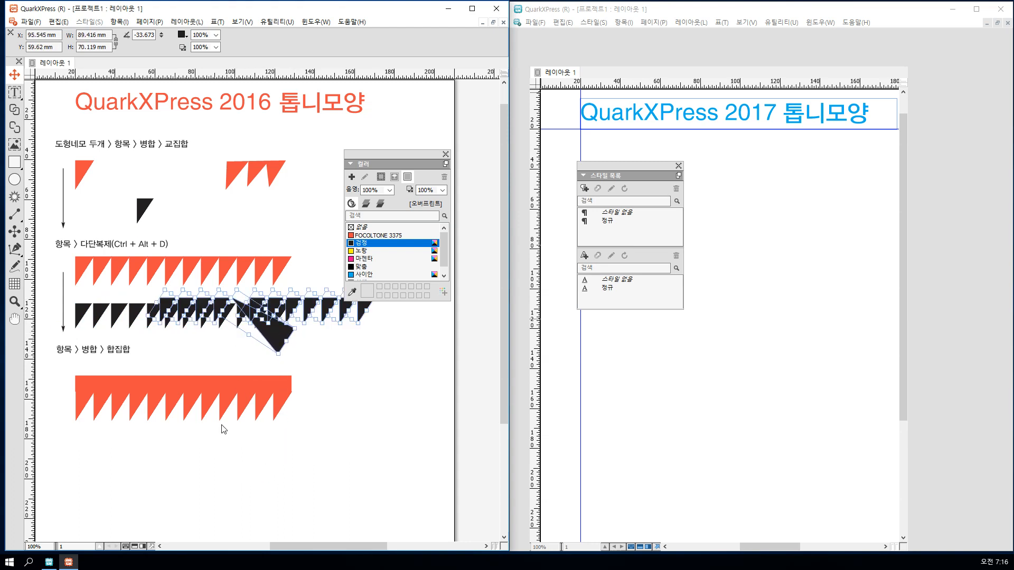
pyautogui.hotkey('ctrl', 'z')
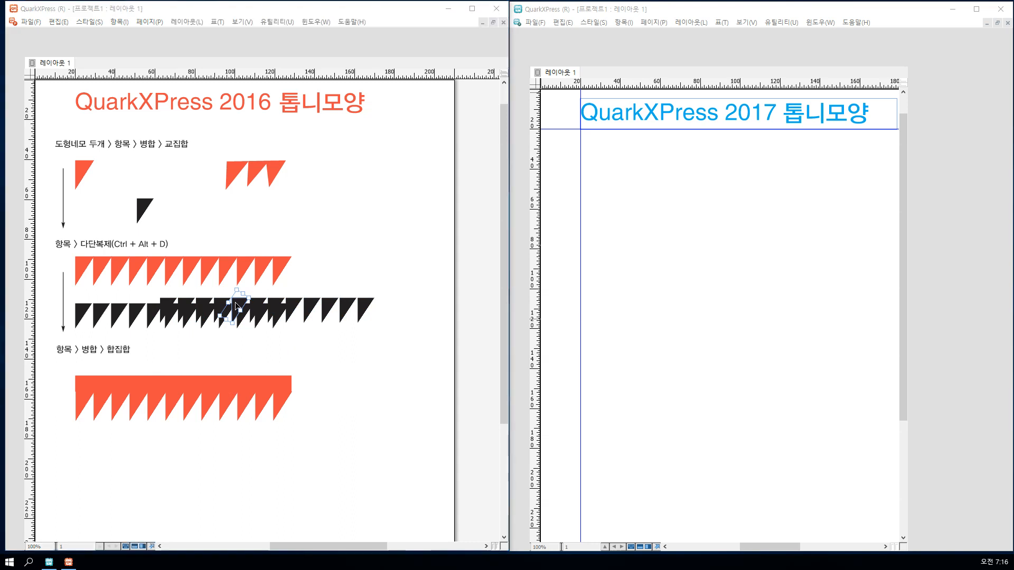
pyautogui.click(269, 346)
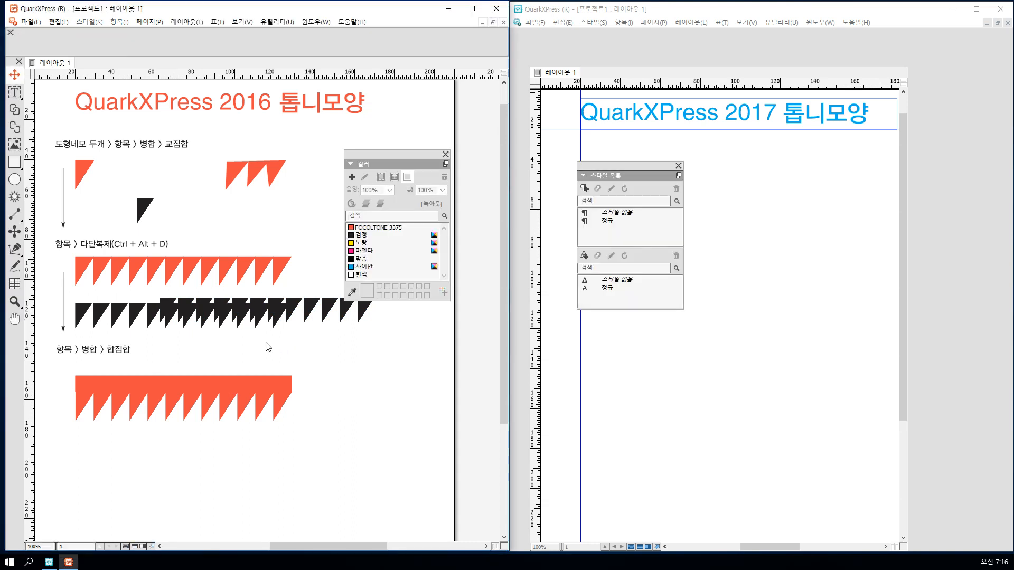
pyautogui.hotkey('ctrl', 'z')
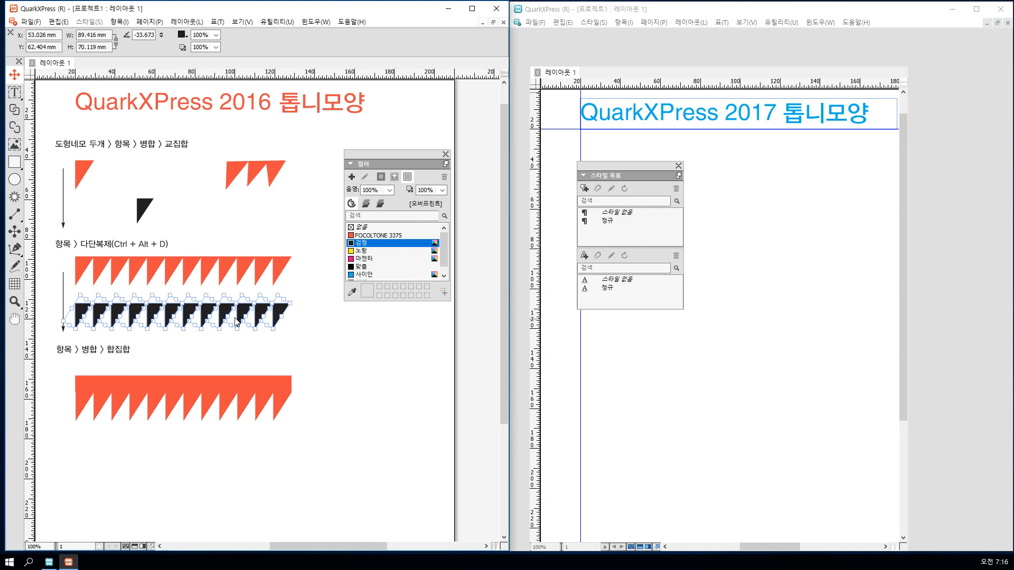
# Paste a copy of the black triangle row and place it directly below the solid red sawtooth shape
pyautogui.hotkey('ctrl', 'v')
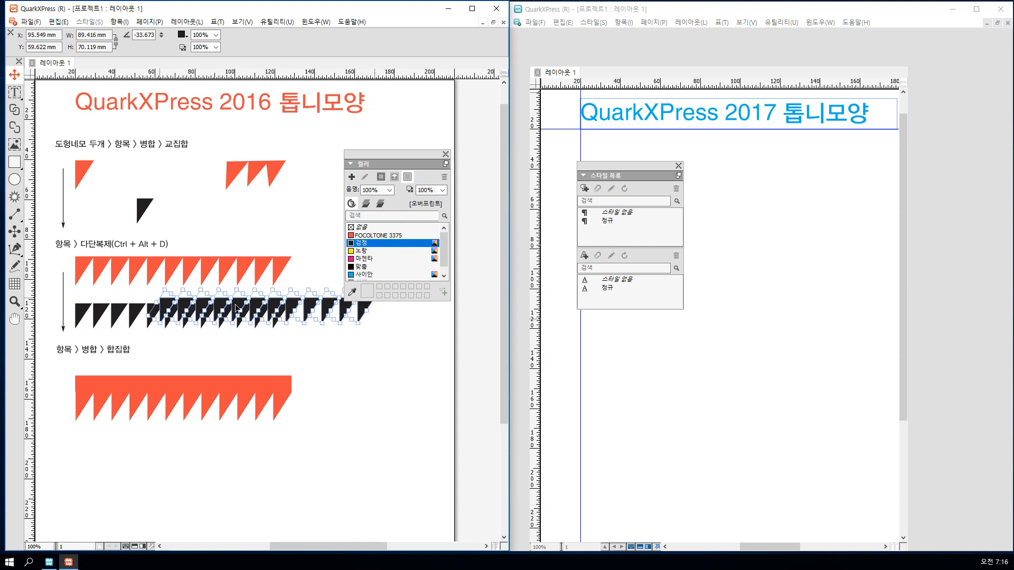
pyautogui.moveTo(237, 309); pyautogui.dragTo(151, 451)
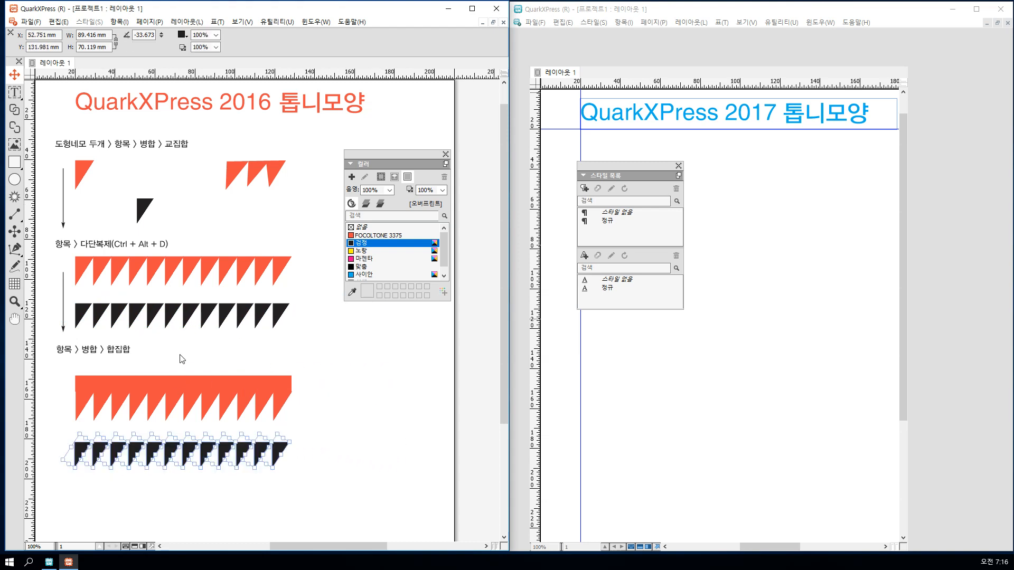
# Merge the pasted row of black triangles into a single shape with Union (합집합)
pyautogui.click(119, 21)
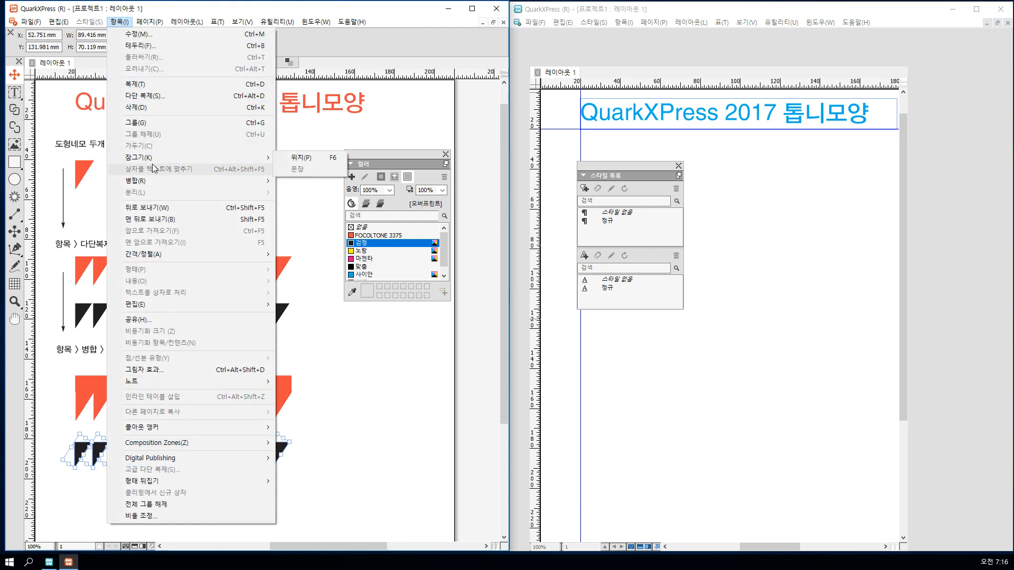
pyautogui.moveTo(221, 178)
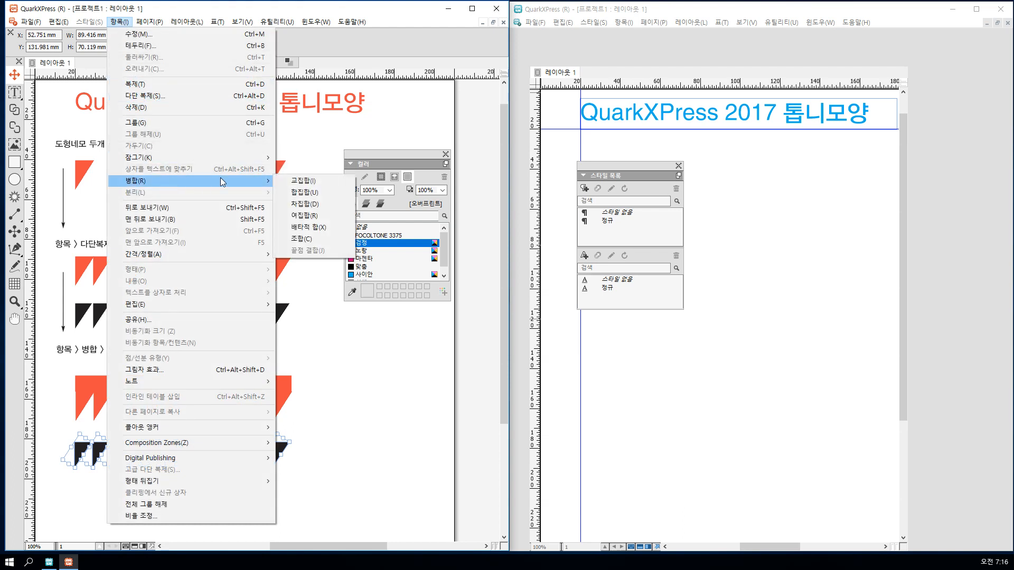
pyautogui.click(305, 192)
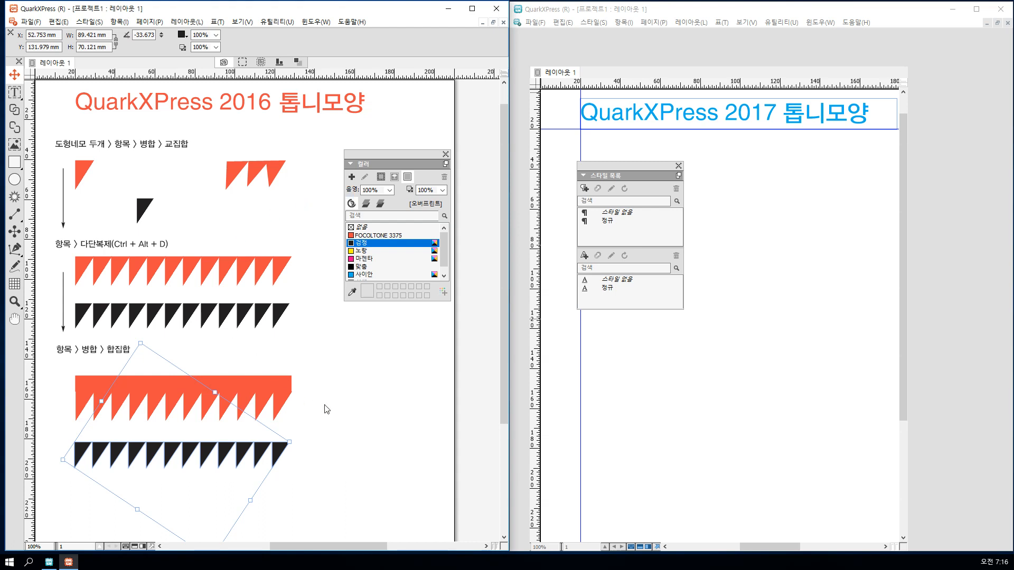
pyautogui.click(330, 460)
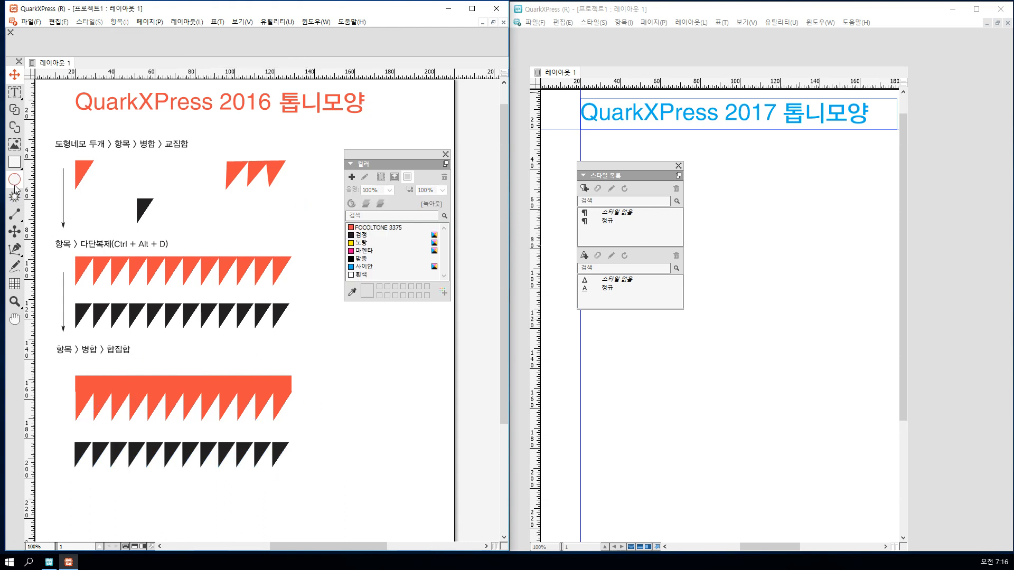
# Draw a rectangle about 107.6 mm wide and 8.2 mm high just above the merged black teeth, fill it black (검정) and nudge it down
pyautogui.click(14, 161)
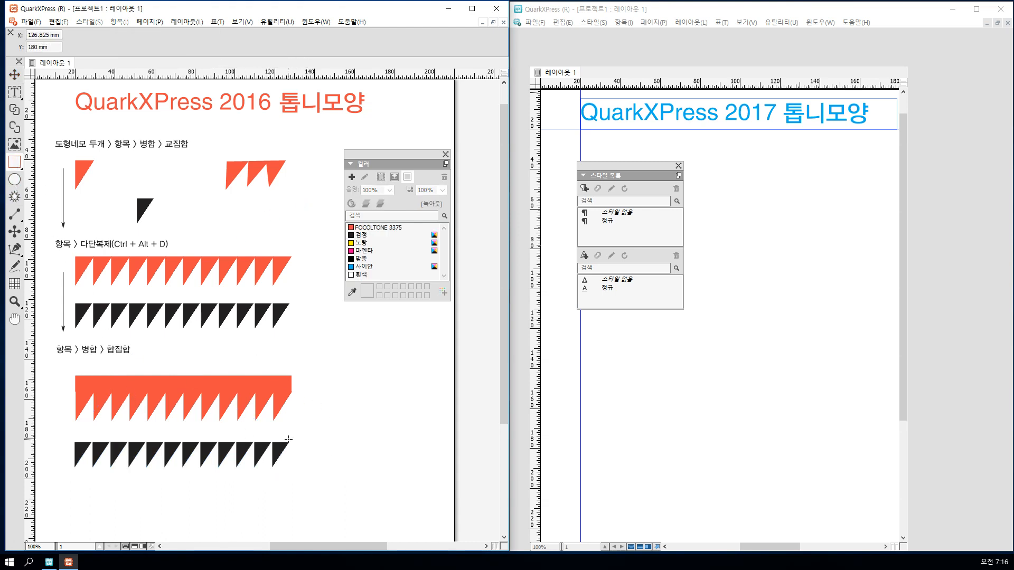
pyautogui.moveTo(290, 440); pyautogui.dragTo(75, 424)
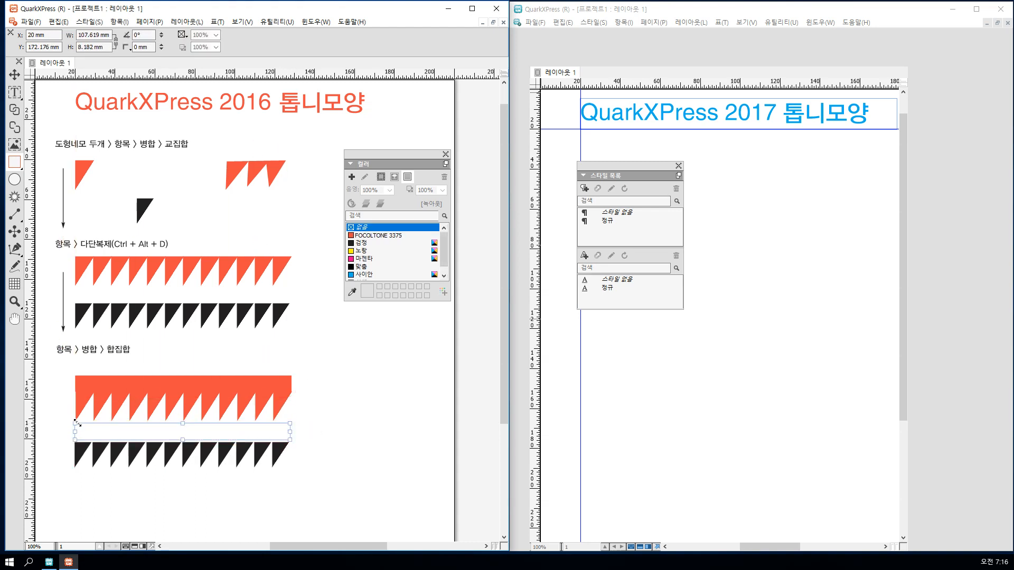
pyautogui.click(363, 244)
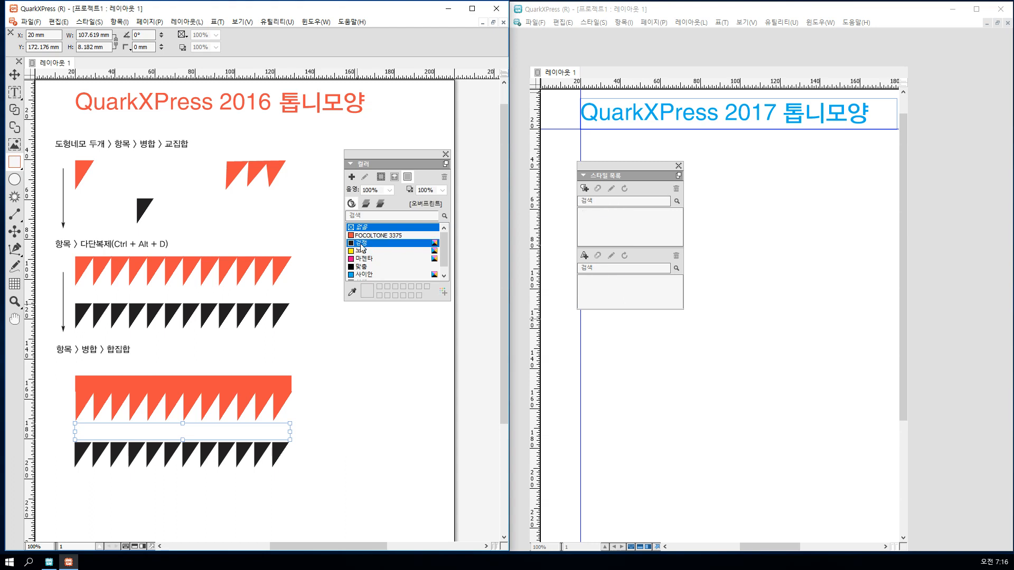
pyautogui.press('Down')
pyautogui.press('Down')
pyautogui.press('Down')
pyautogui.press('Down')
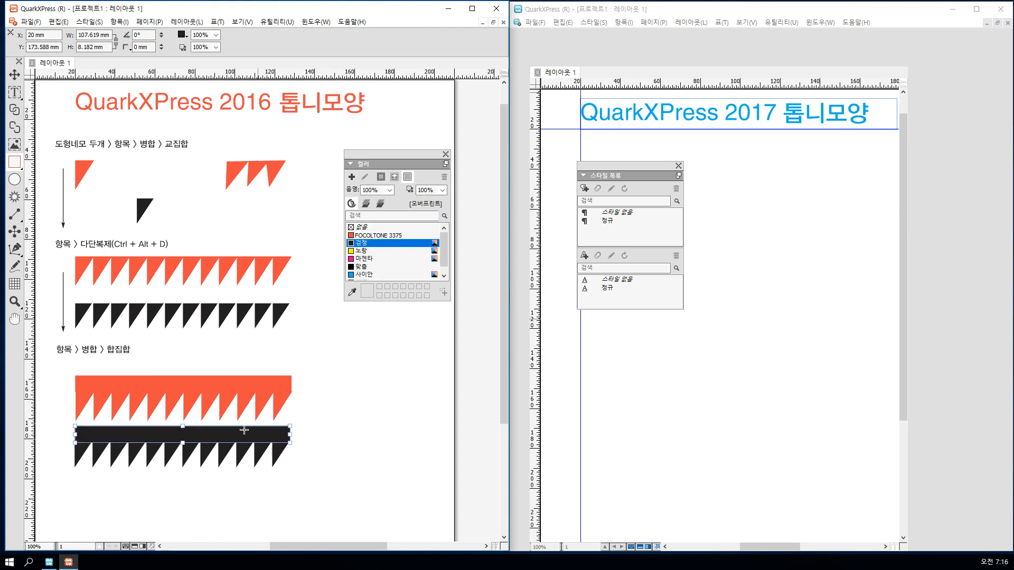
# Narrow the black bar to about 107.2 mm and nudge it to about Y 173.6 mm so it meets the tops of the black teeth
pyautogui.click(15, 78)
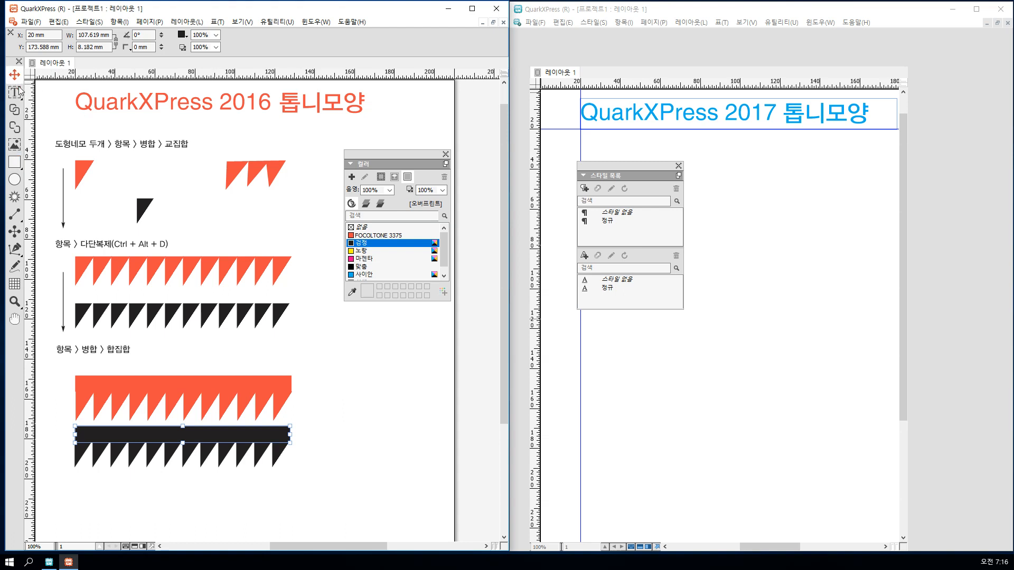
pyautogui.click(325, 485)
pyautogui.click(289, 435)
pyautogui.press('Up')
pyautogui.press('Up')
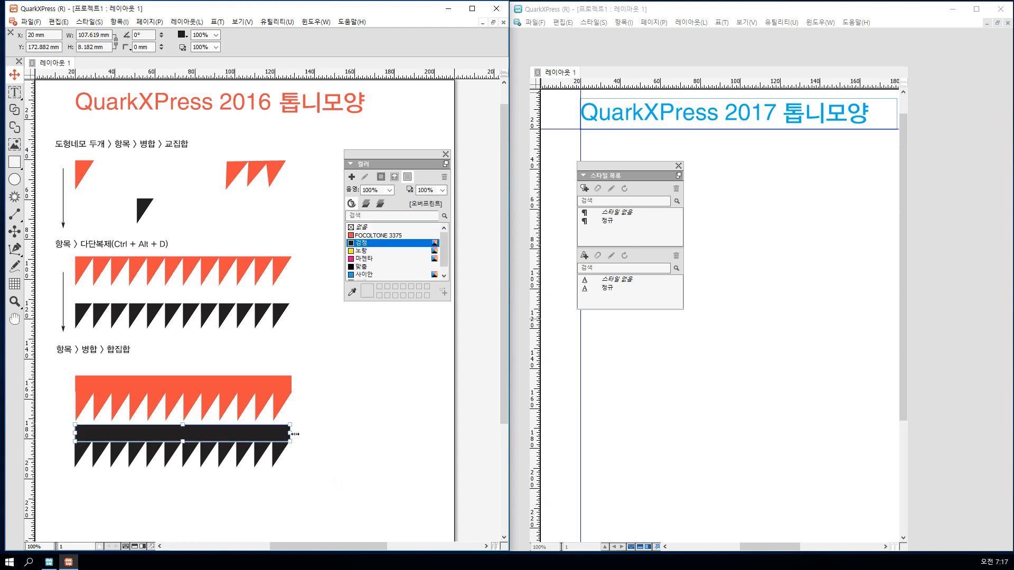
pyautogui.press('Down')
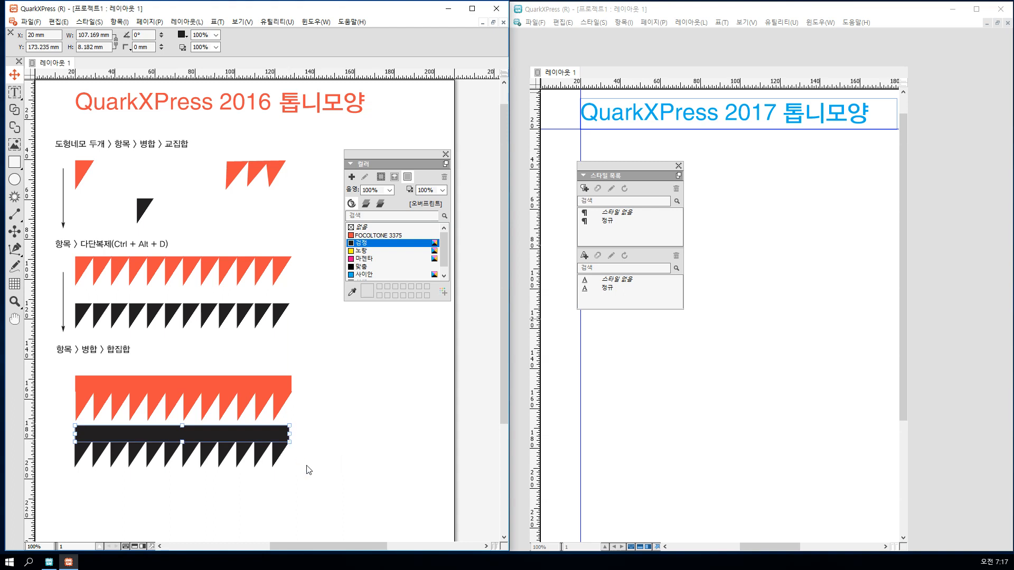
pyautogui.moveTo(317, 477); pyautogui.dragTo(244, 443)
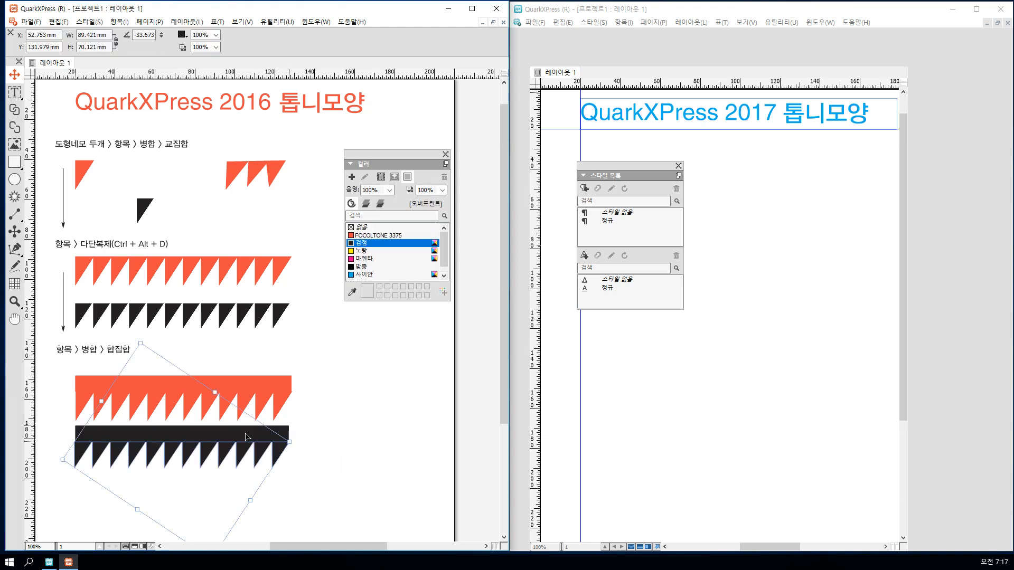
pyautogui.moveTo(318, 478); pyautogui.dragTo(152, 439)
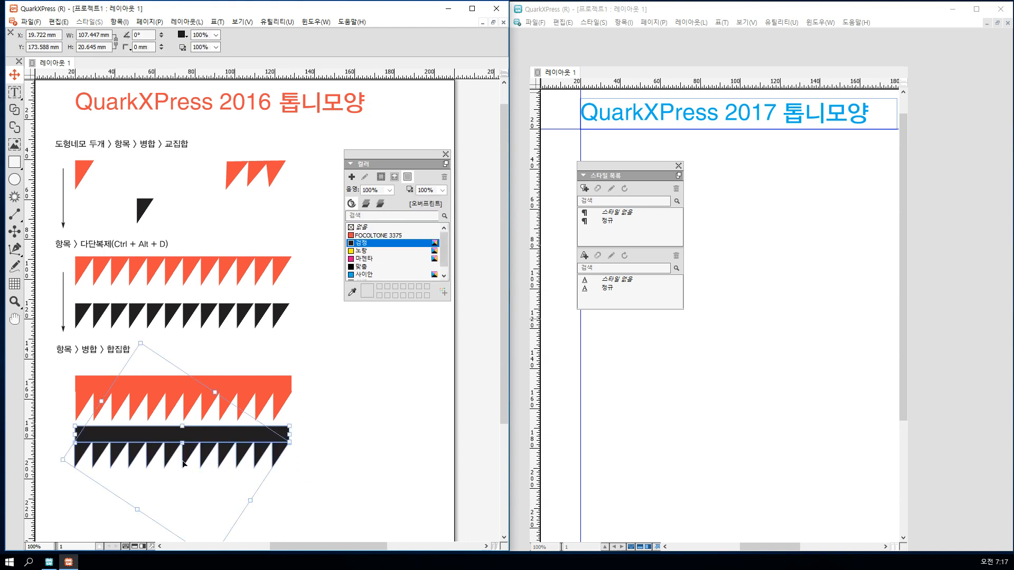
pyautogui.click(327, 517)
pyautogui.click(209, 432)
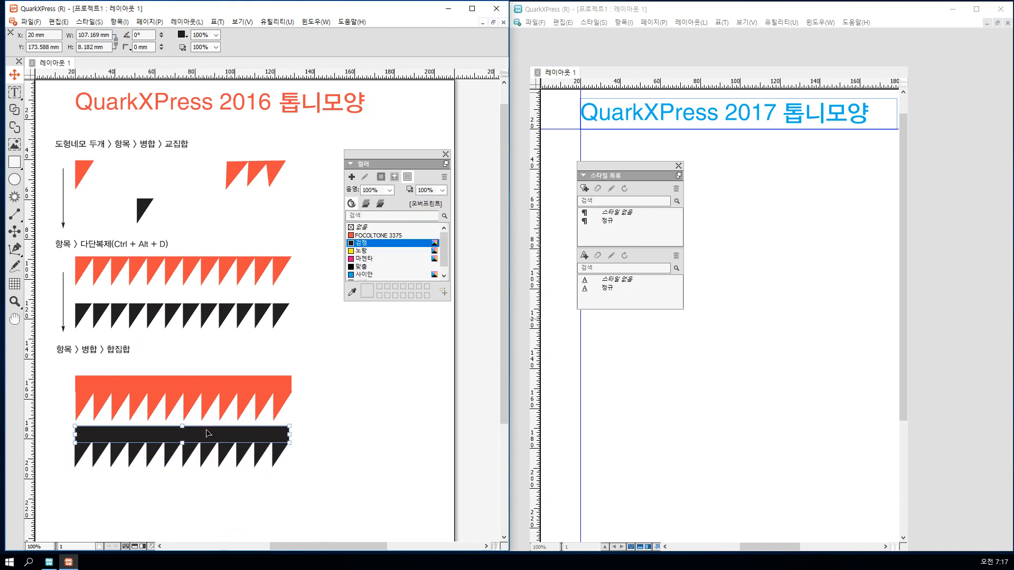
# Align the black bar with the left edge of the black tooth row and merge the two with Union (합집합)
pyautogui.moveTo(304, 474); pyautogui.dragTo(174, 440)
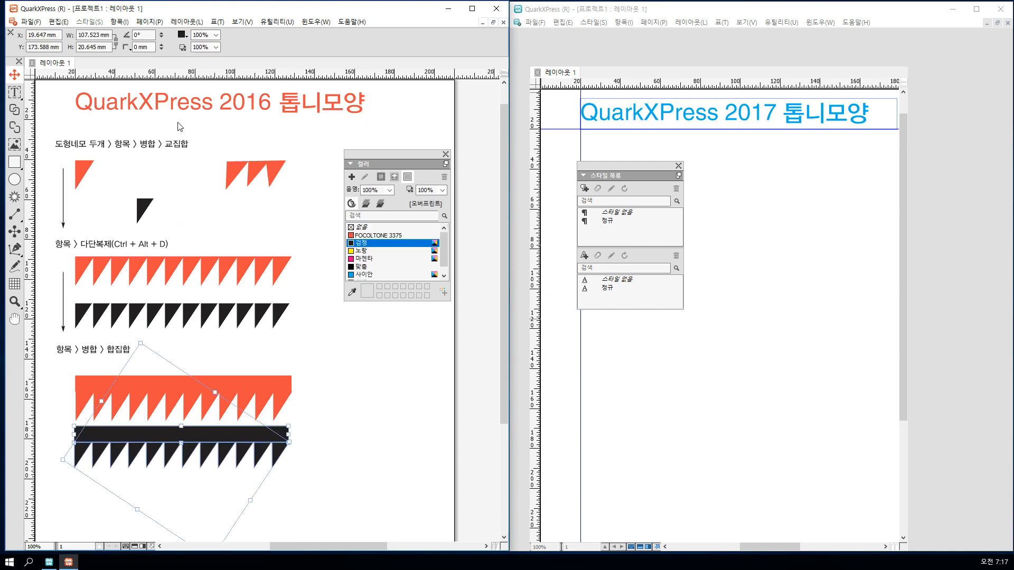
pyautogui.click(119, 22)
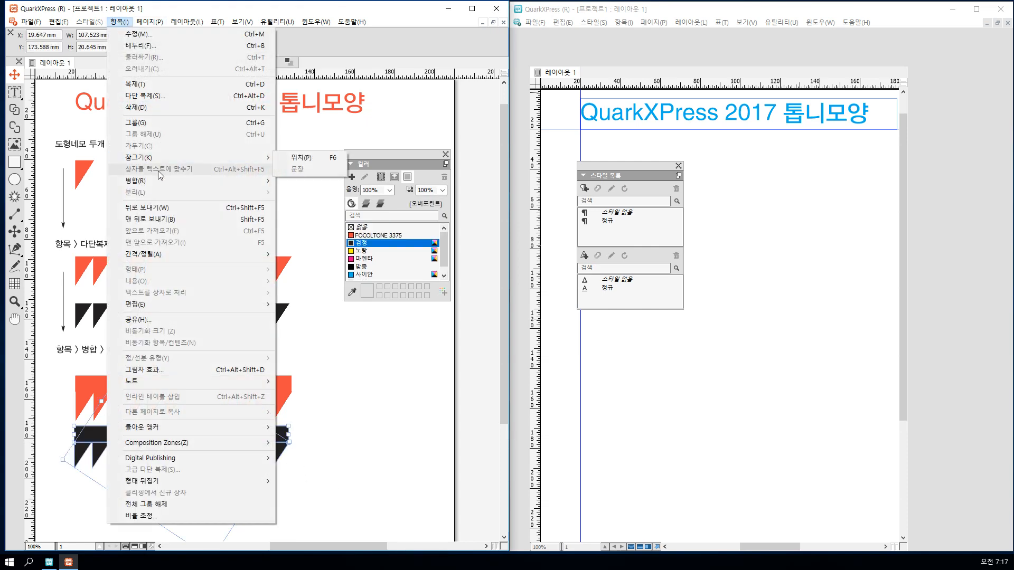
pyautogui.moveTo(173, 182)
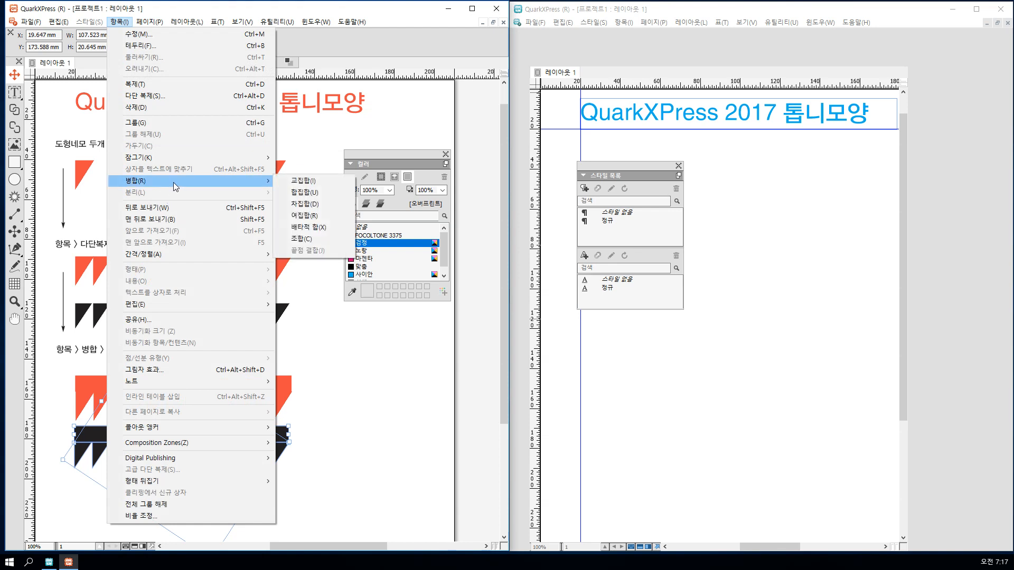
pyautogui.click(304, 192)
pyautogui.click(328, 482)
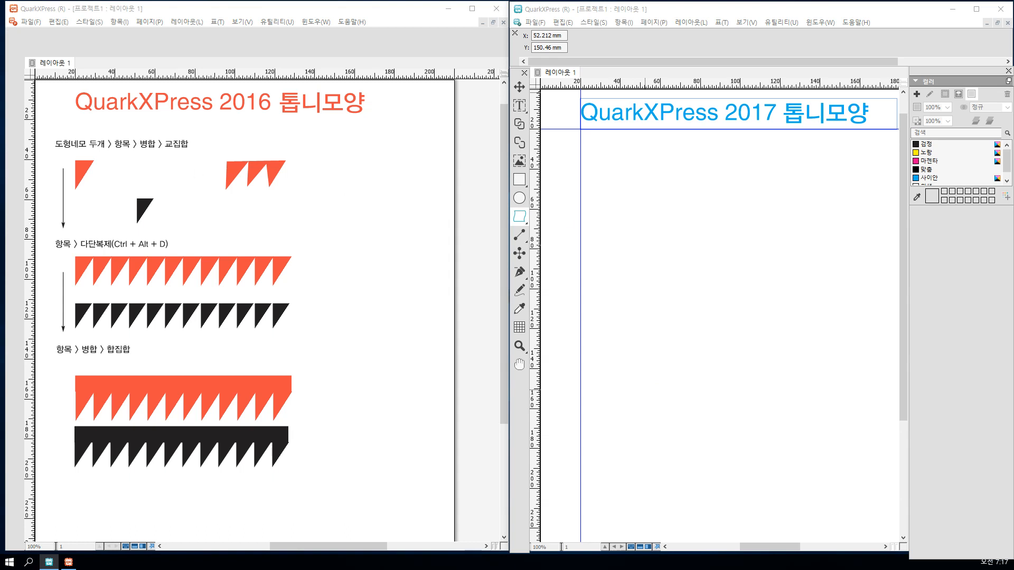
# In QuarkXPress 2017, edit the wave settings (물결 설정 편집): bottom edge 웨이브 1, left and right edges flat (단면)
pyautogui.moveTo(0, 286); pyautogui.dragTo(658, 189)
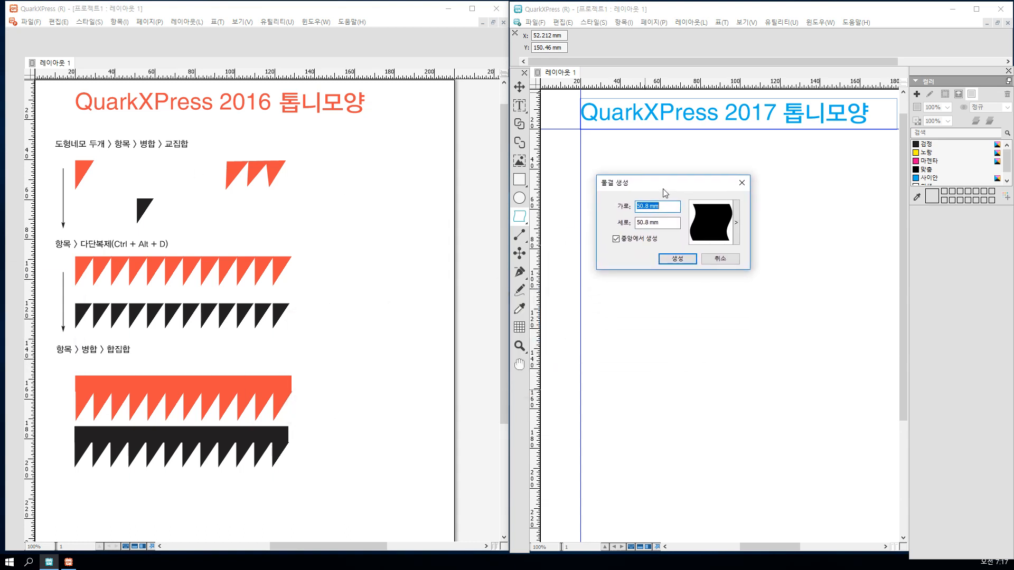
pyautogui.click(721, 259)
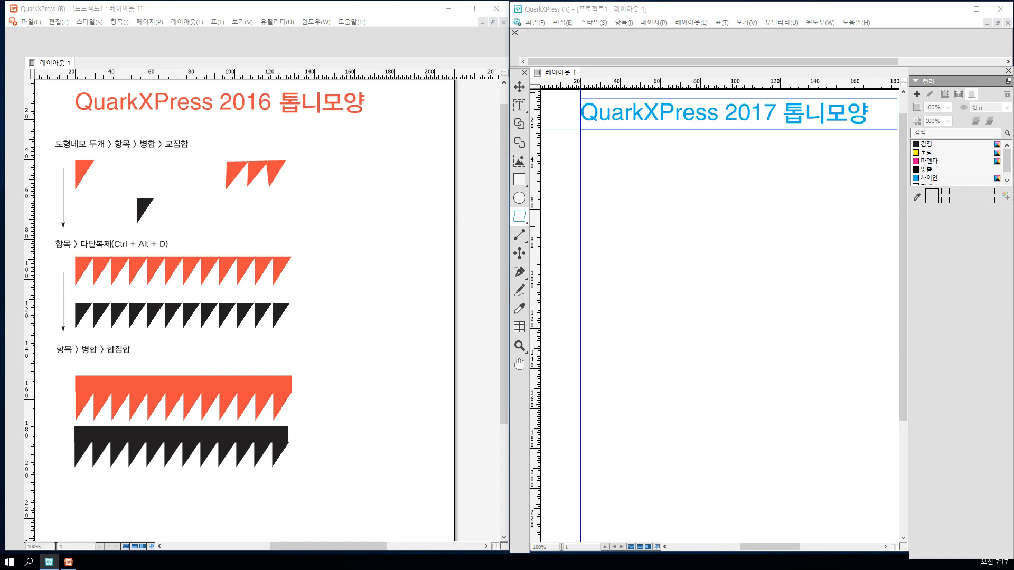
pyautogui.moveTo(0, 158); pyautogui.dragTo(852, 259)
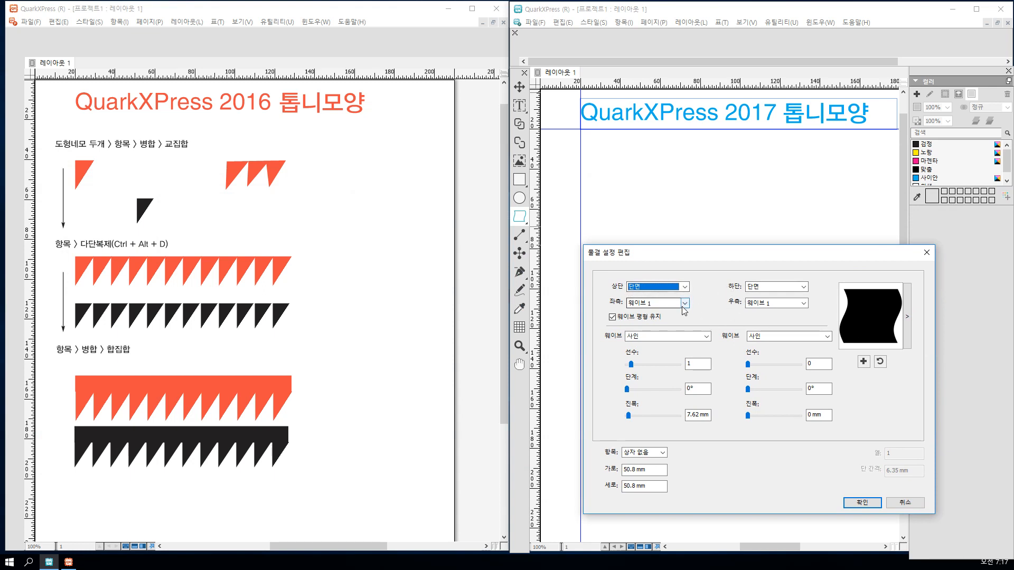
pyautogui.click(804, 287)
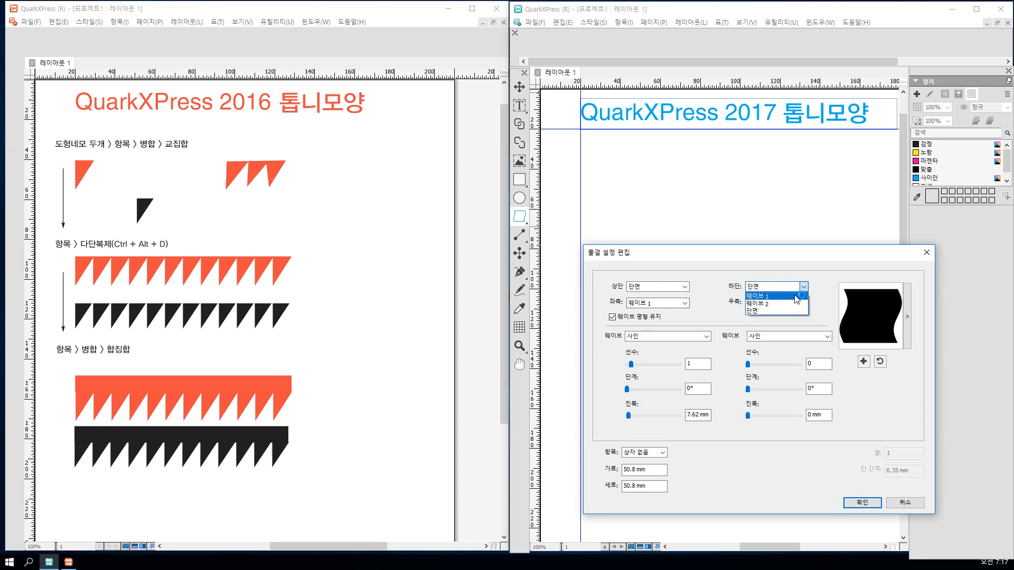
pyautogui.click(785, 300)
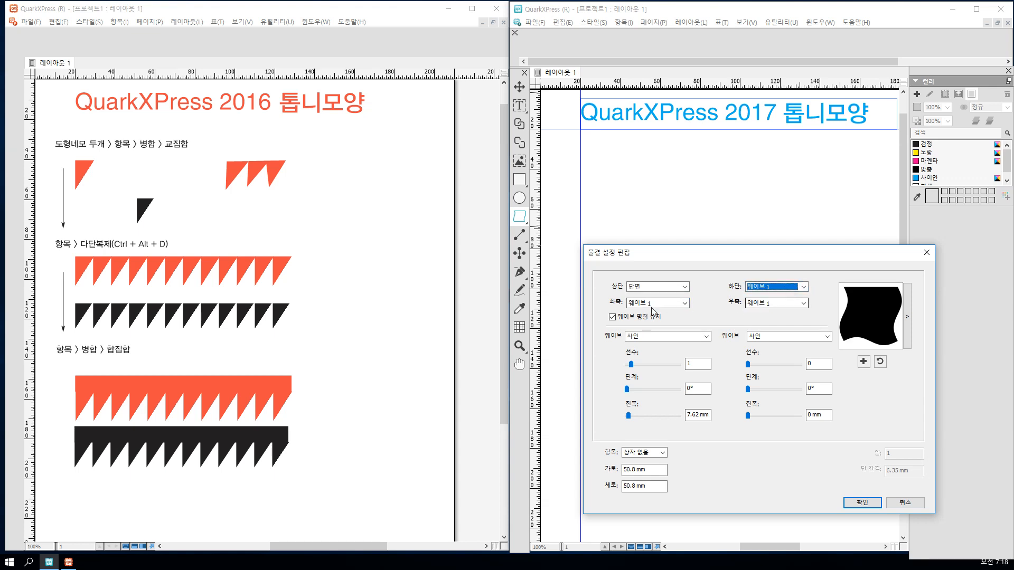
pyautogui.click(685, 304)
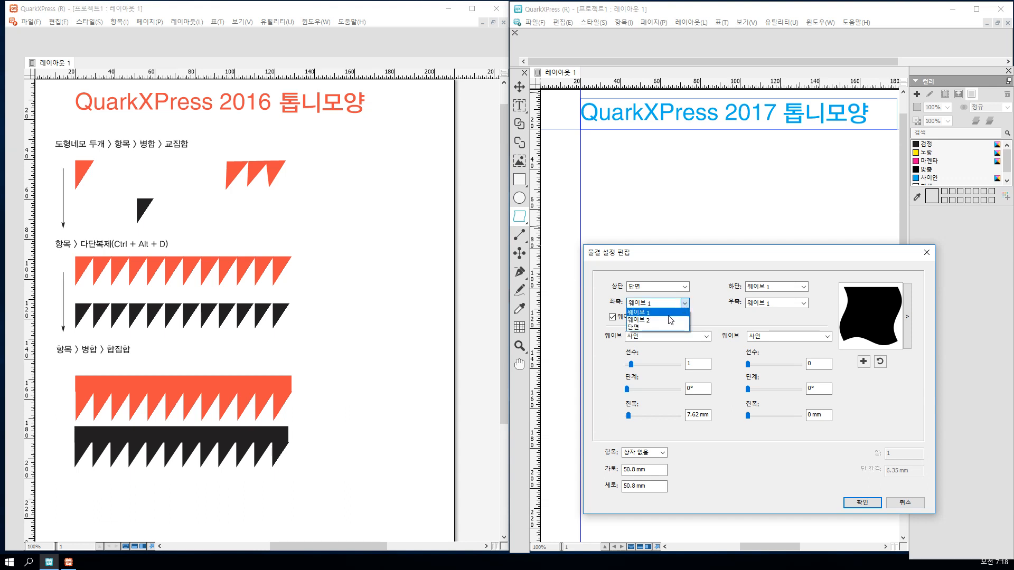
pyautogui.click(669, 330)
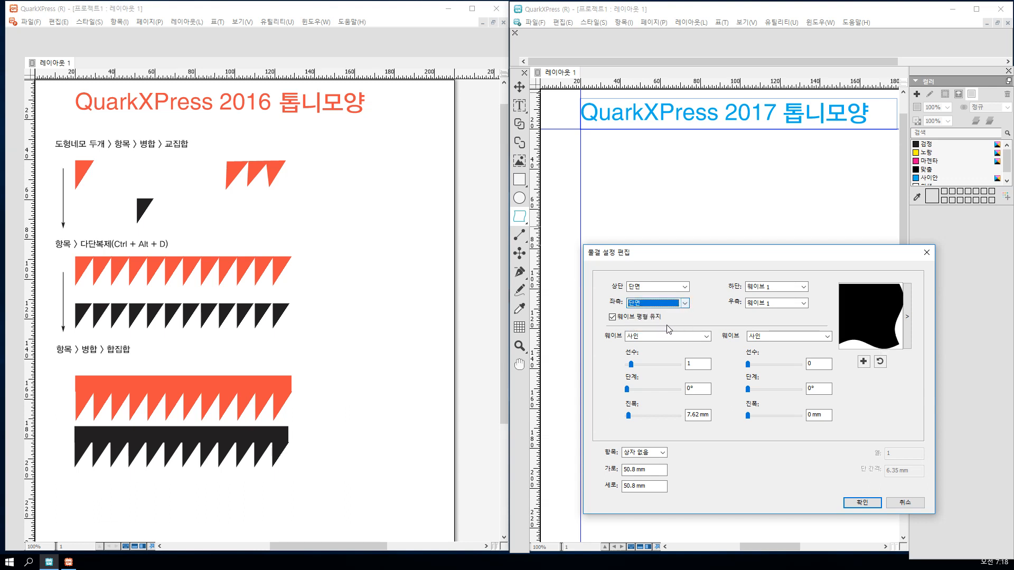
pyautogui.click(803, 303)
pyautogui.click(776, 328)
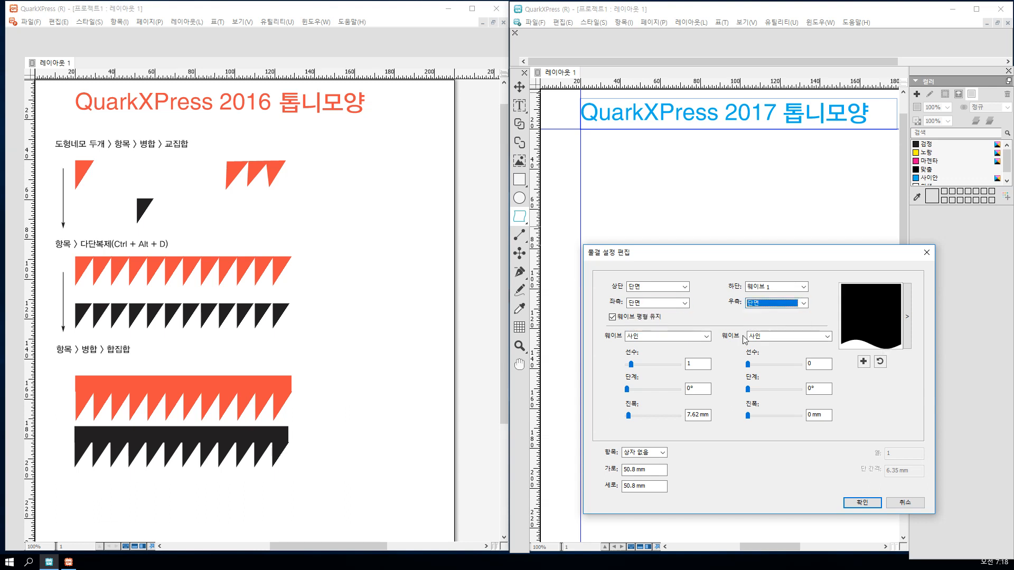
# Set the first wave's type to sawtooth (톱니) with a frequency (선수) of 12 and apply the wave settings
pyautogui.click(706, 336)
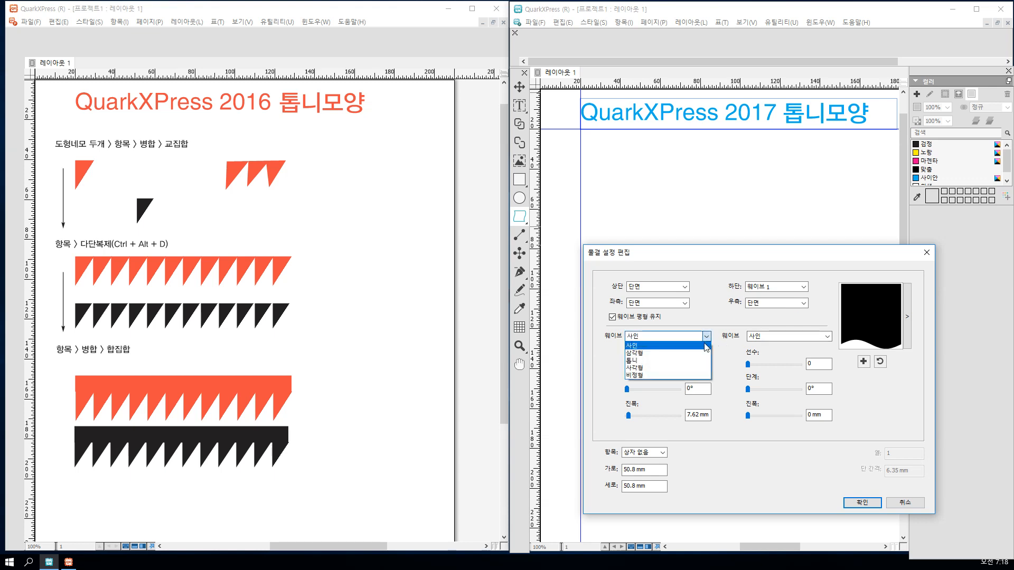
pyautogui.click(694, 363)
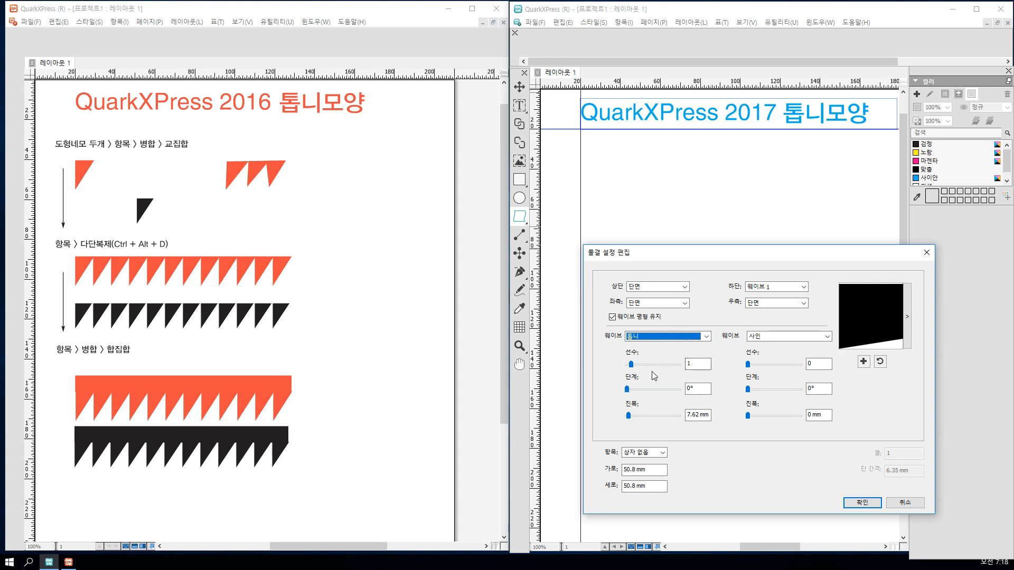
pyautogui.doubleClick(701, 364)
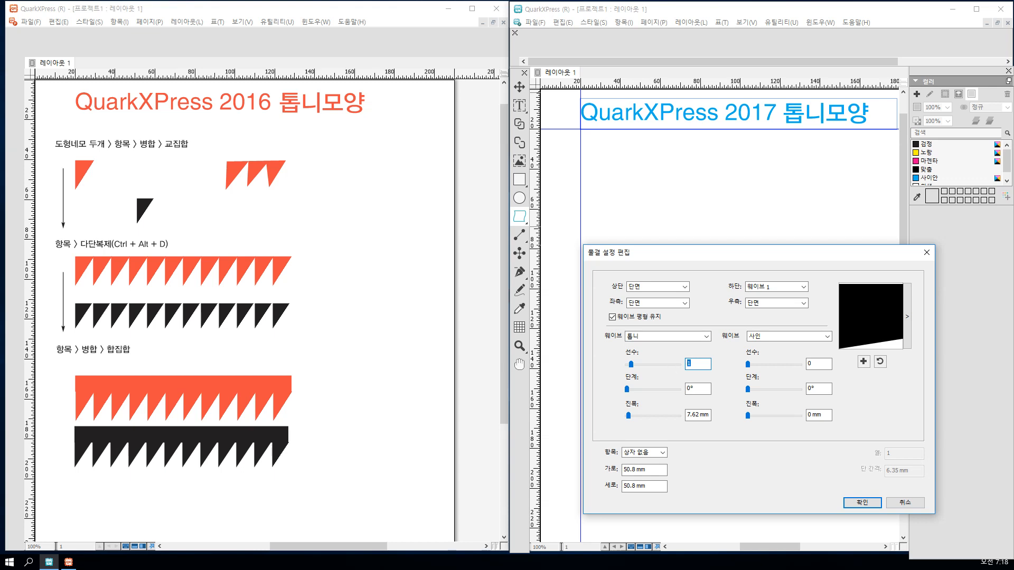
pyautogui.write('2')
pyautogui.click(860, 505)
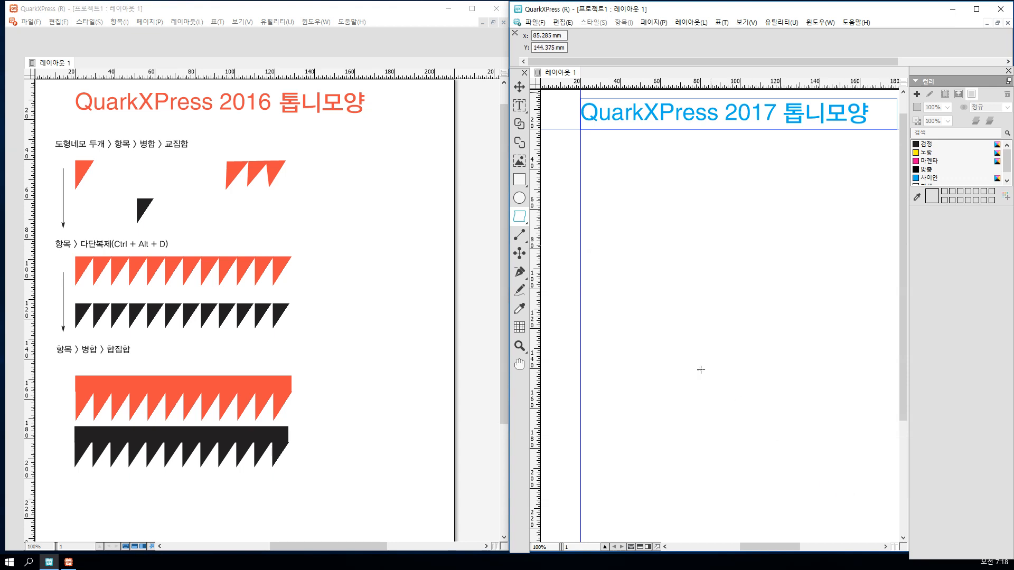
# Draw a sawtooth box about 110 mm wide and 20 mm high below the heading, starting at the vertical guide, and fill it cyan (사이안)
pyautogui.moveTo(581, 149)
pyautogui.mouseDown()
pyautogui.moveTo(711, 195)
pyautogui.moveTo(863, 192)
pyautogui.moveTo(801, 189)
pyautogui.mouseUp()
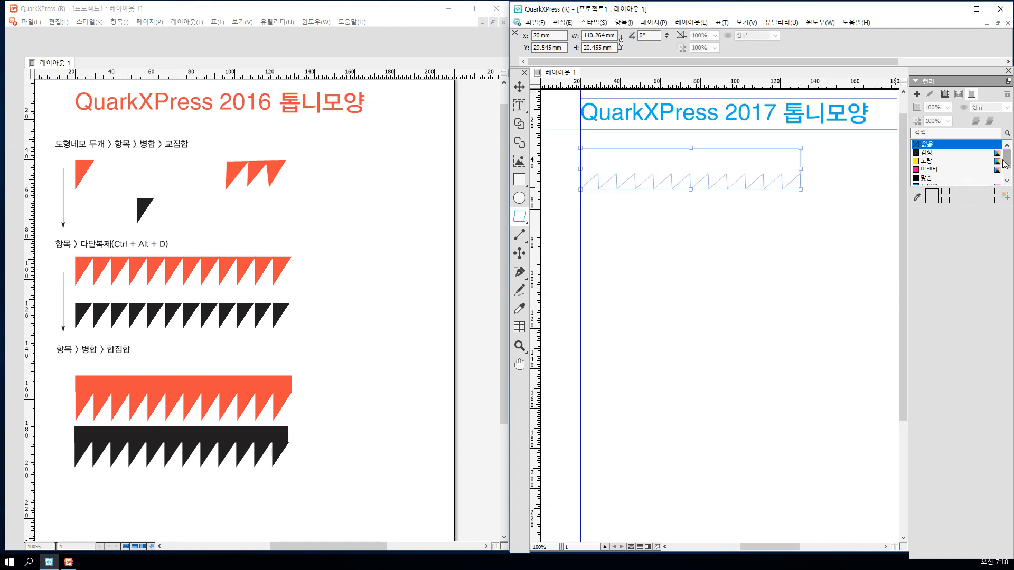
pyautogui.moveTo(1009, 165); pyautogui.dragTo(1009, 176)
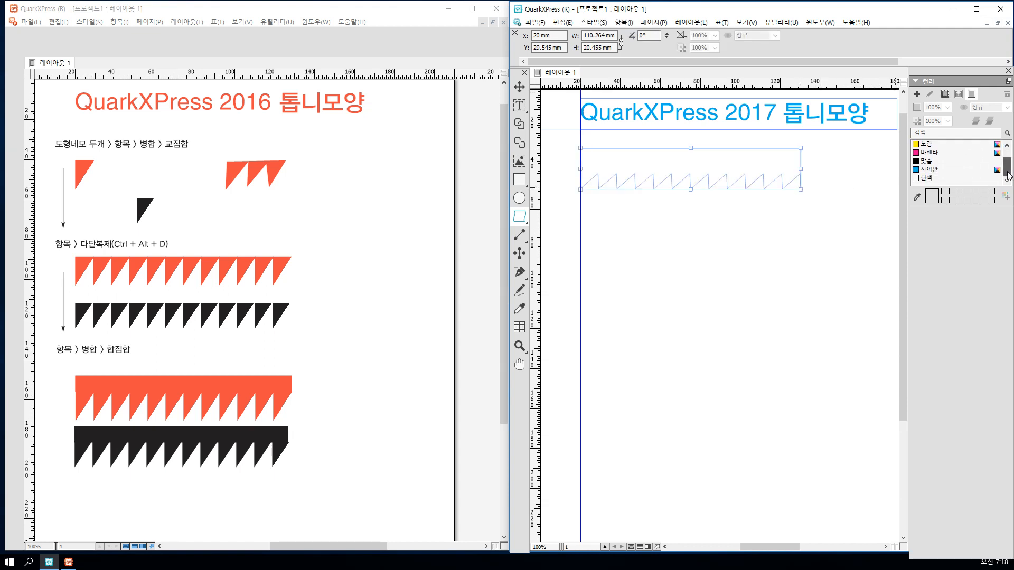
pyautogui.click(934, 170)
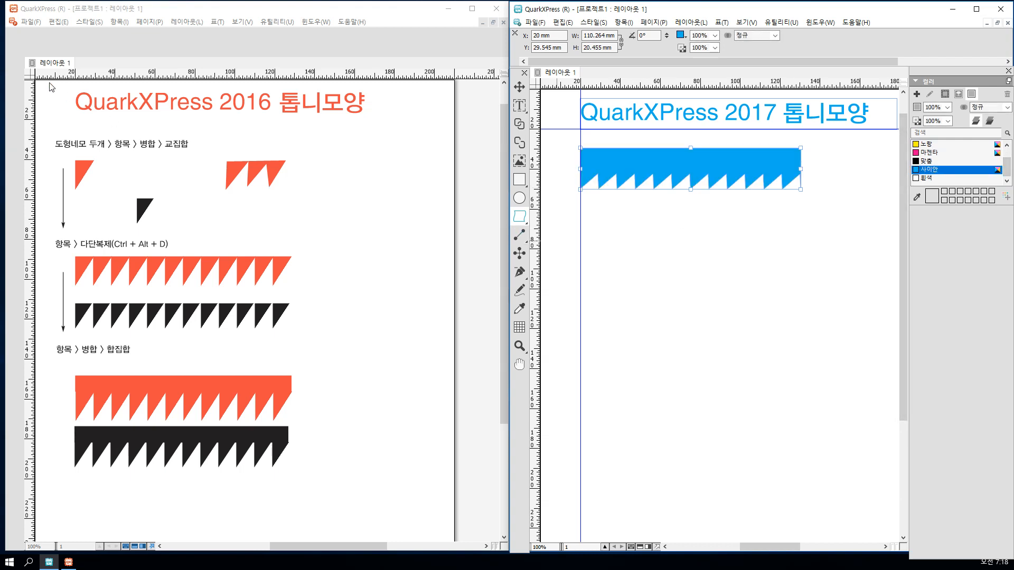